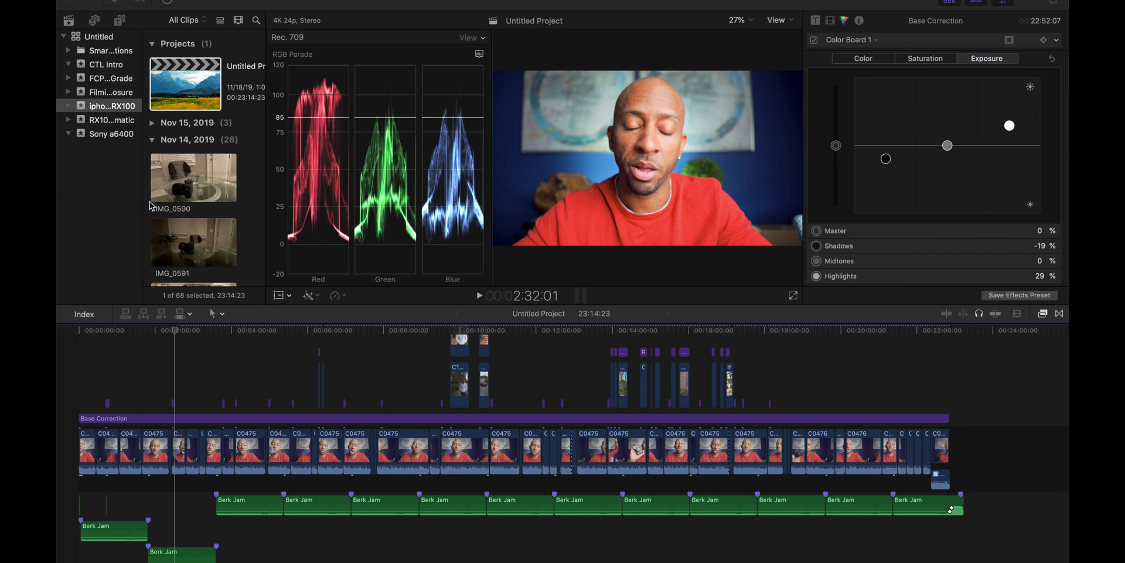
# Insert a 2:15 trimmed portion of IMG_0591 at the playhead between the two C0476 clips.
pyautogui.click(166, 183)
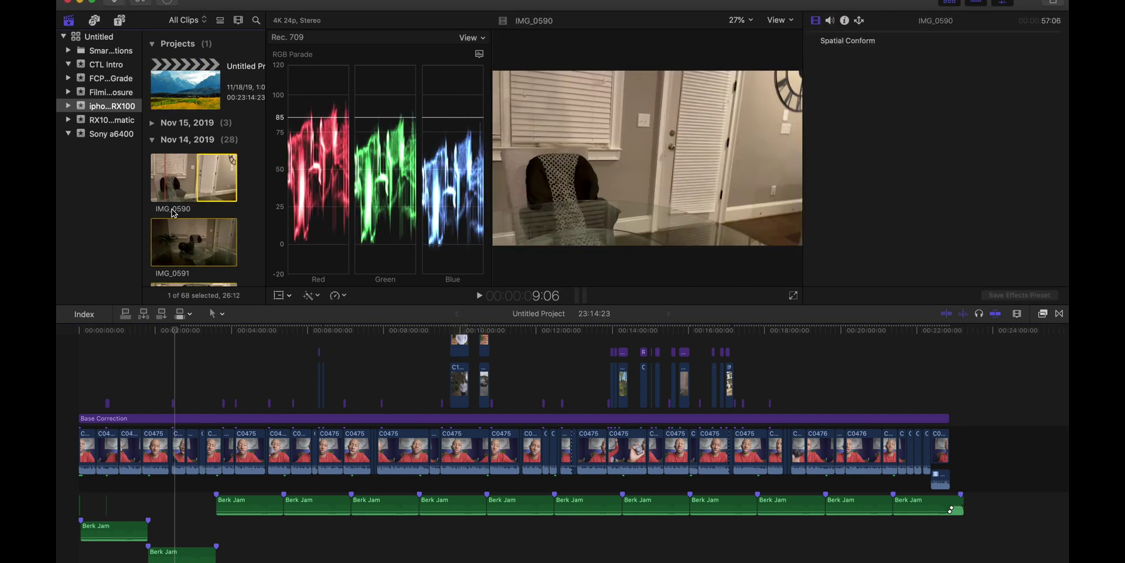
pyautogui.click(171, 238)
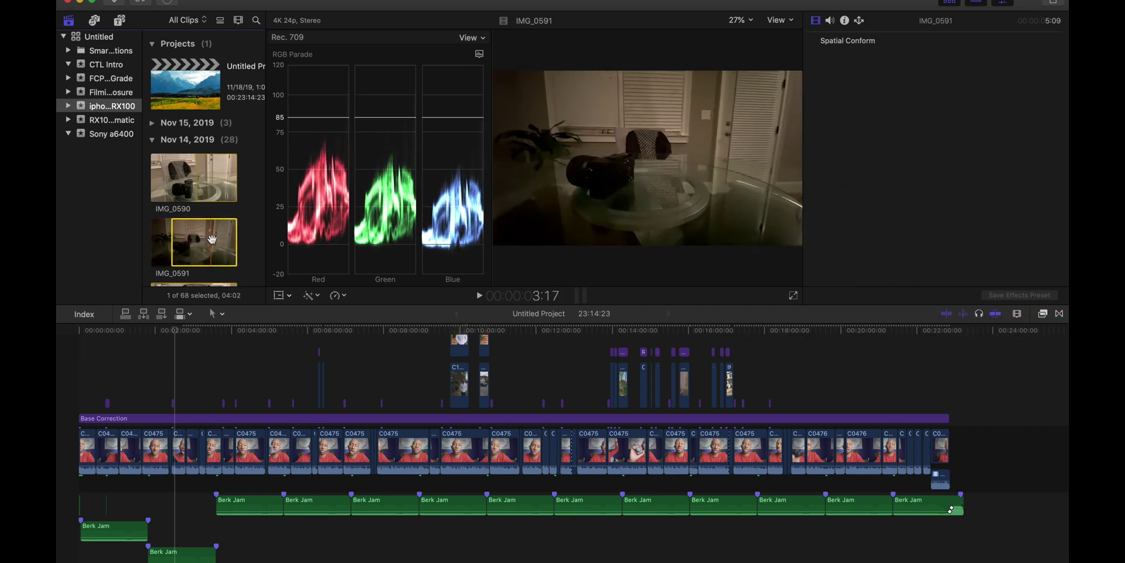
pyautogui.press('o')
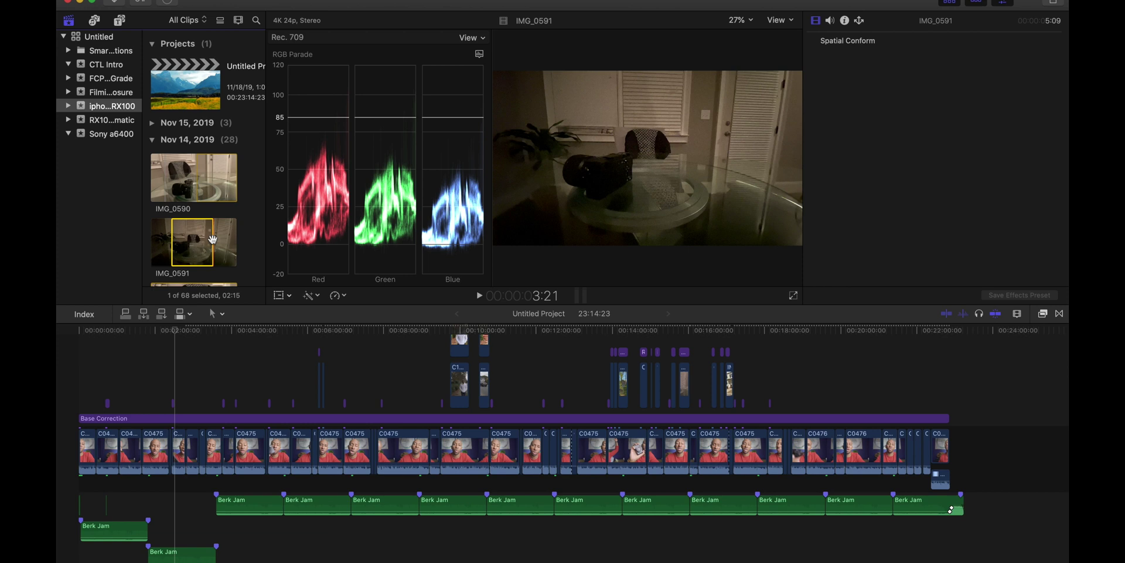
pyautogui.press('w')
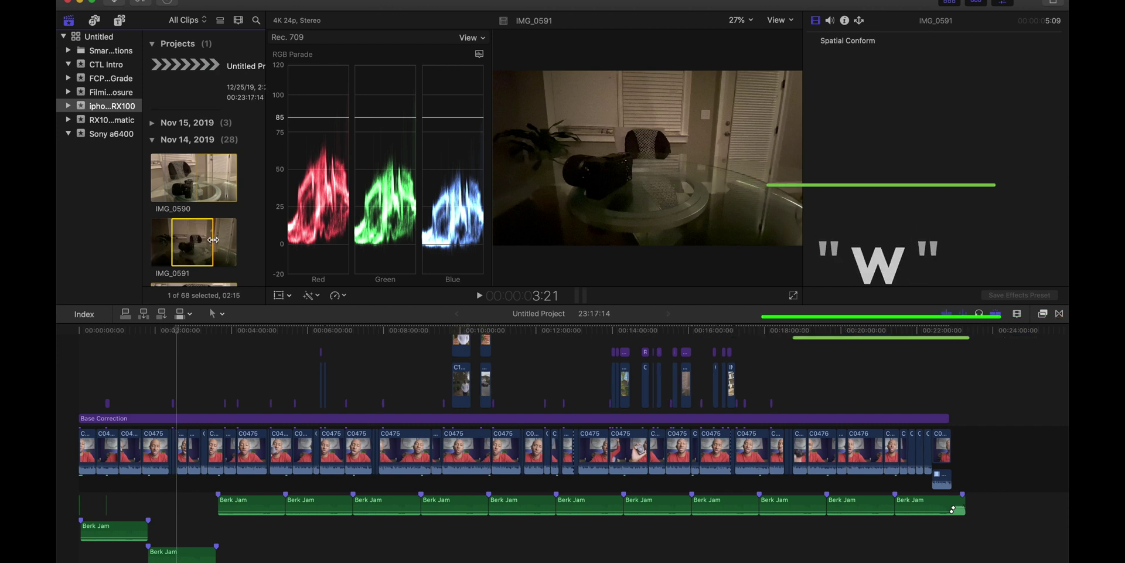
pyautogui.click(183, 367)
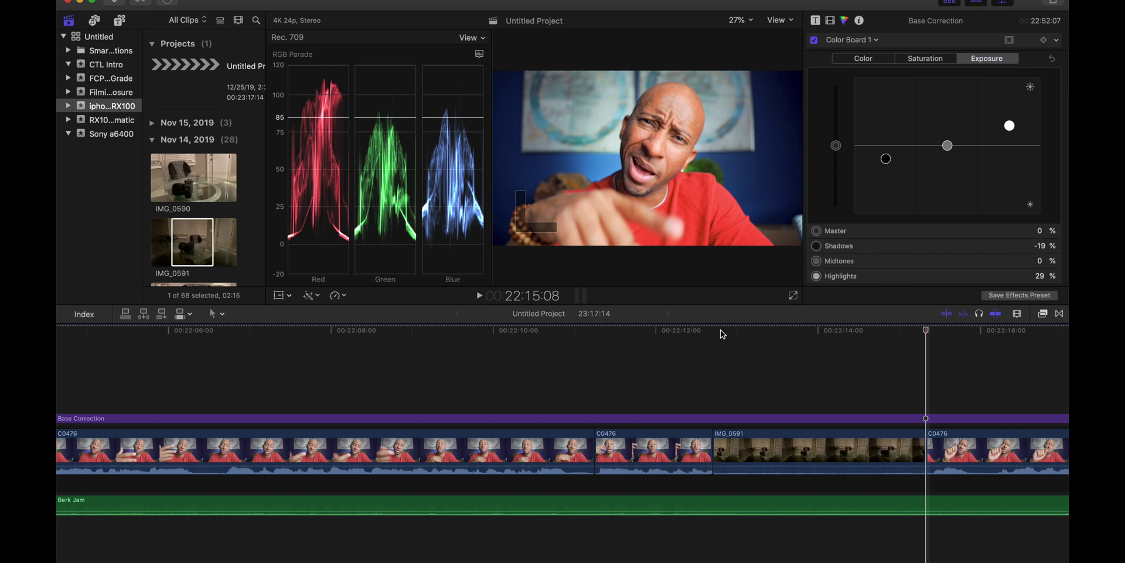
# Fit the timeline, zoom in on the project end, and append IMG_0591 there.
pyautogui.hotkey('shift', 'z')
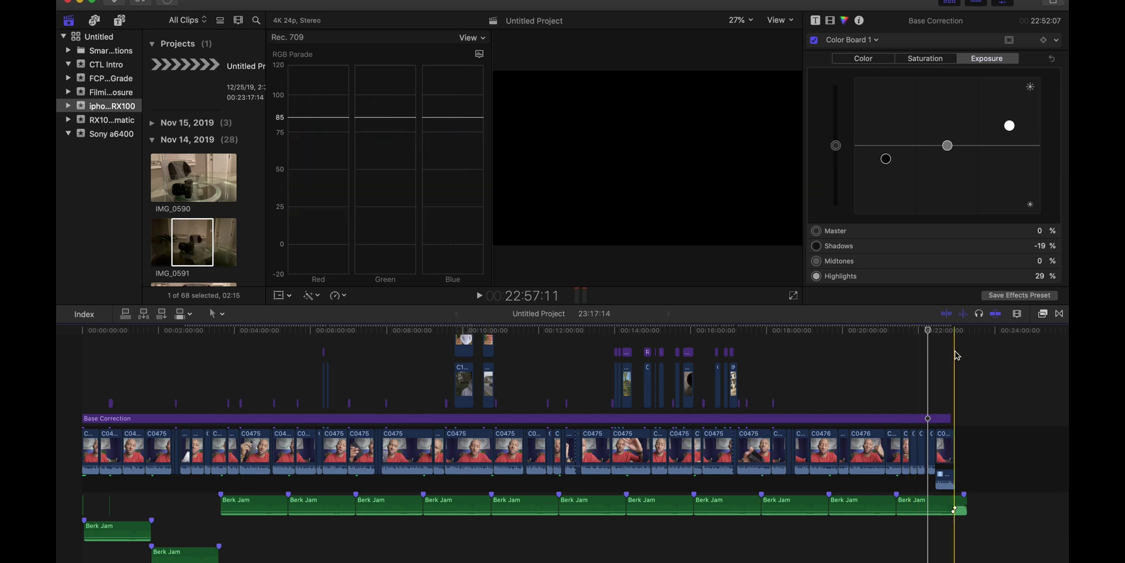
pyautogui.press('super+equal')
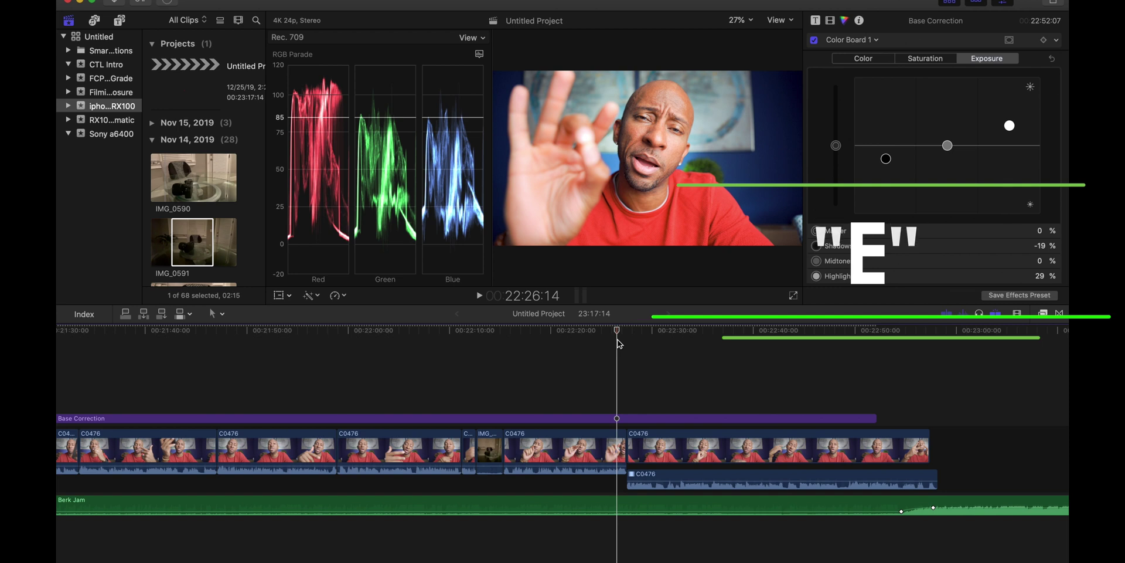
pyautogui.press('e')
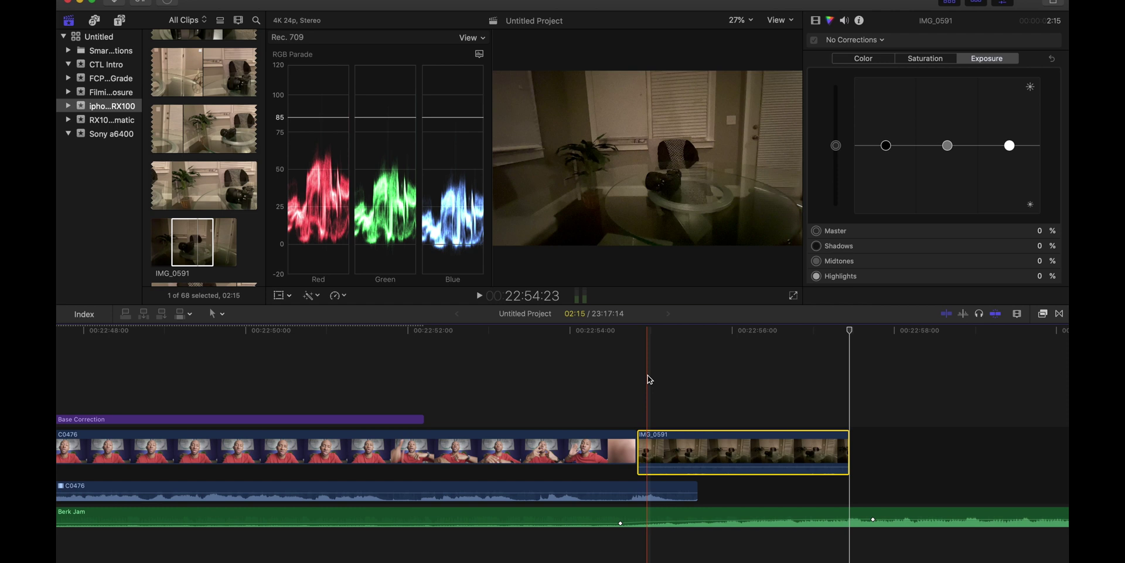
# Detach and delete the audio of the IMG_0591 clip.
pyautogui.hotkey('ctrl', 'alt', 's')
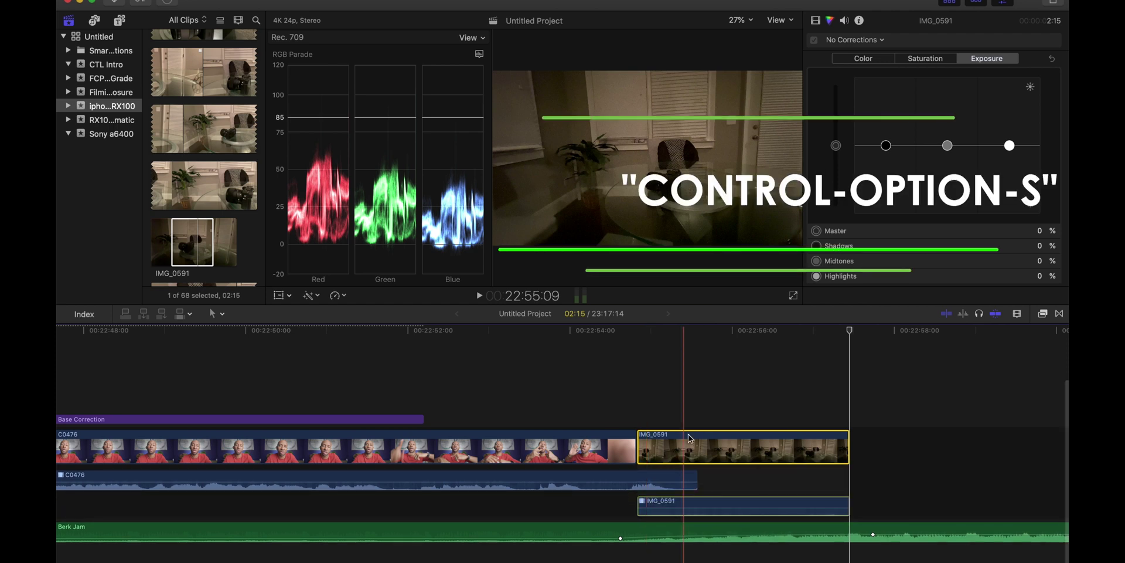
pyautogui.click(693, 504)
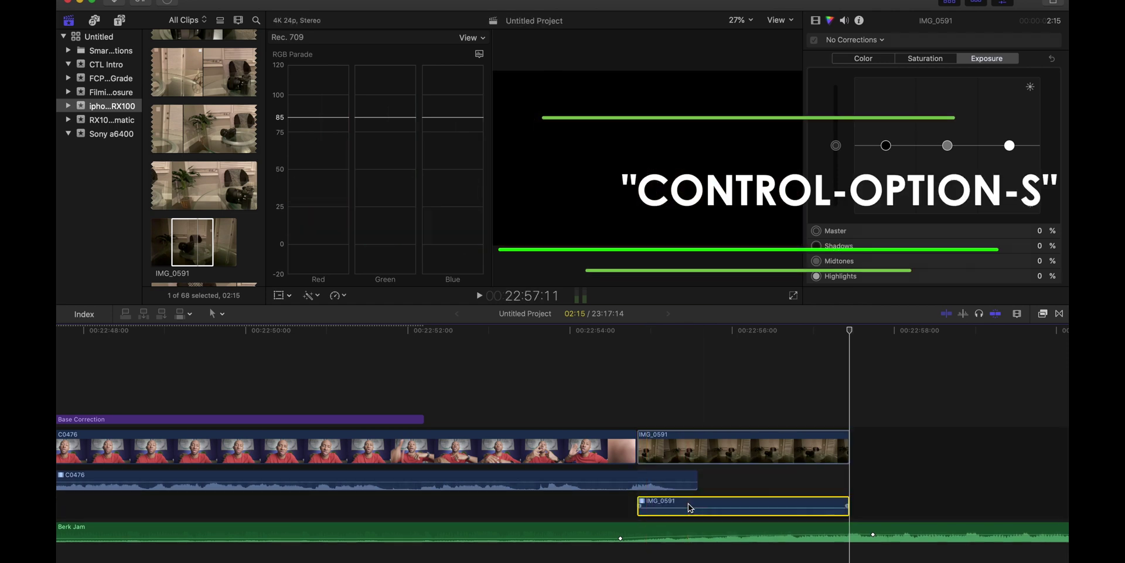
pyautogui.press('Delete')
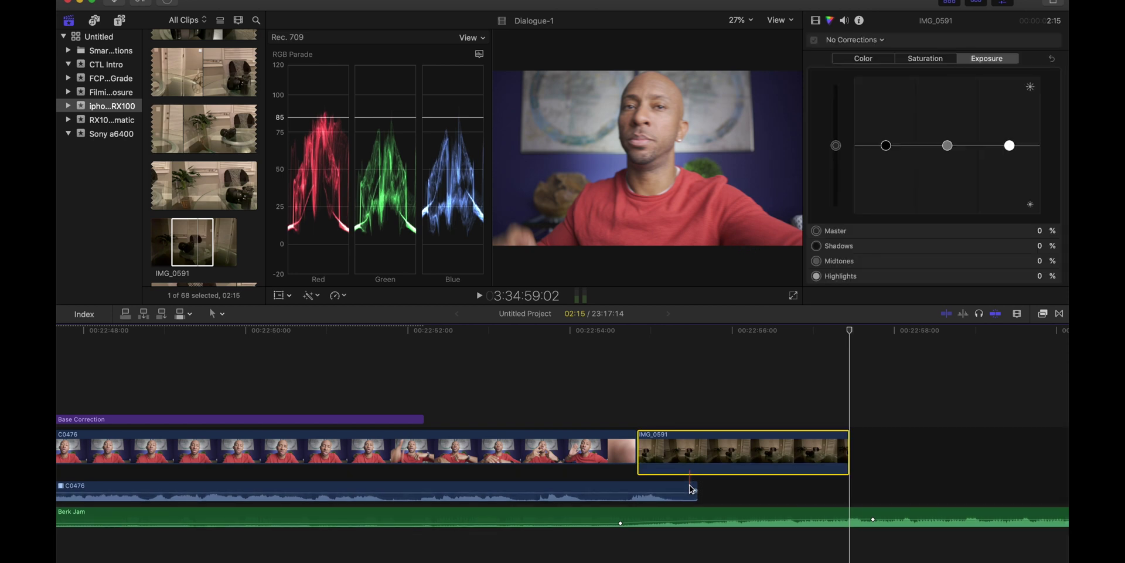
# Detach and delete the audio from the run of C0475 through C0476 interview clips.
pyautogui.hotkey('shift', 'z')
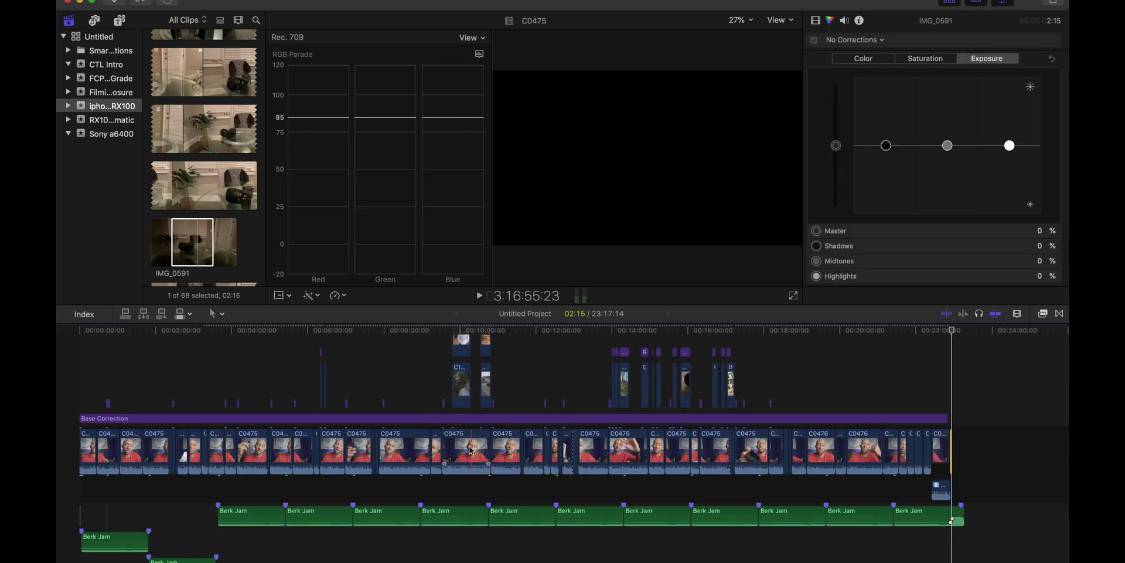
pyautogui.click(472, 450)
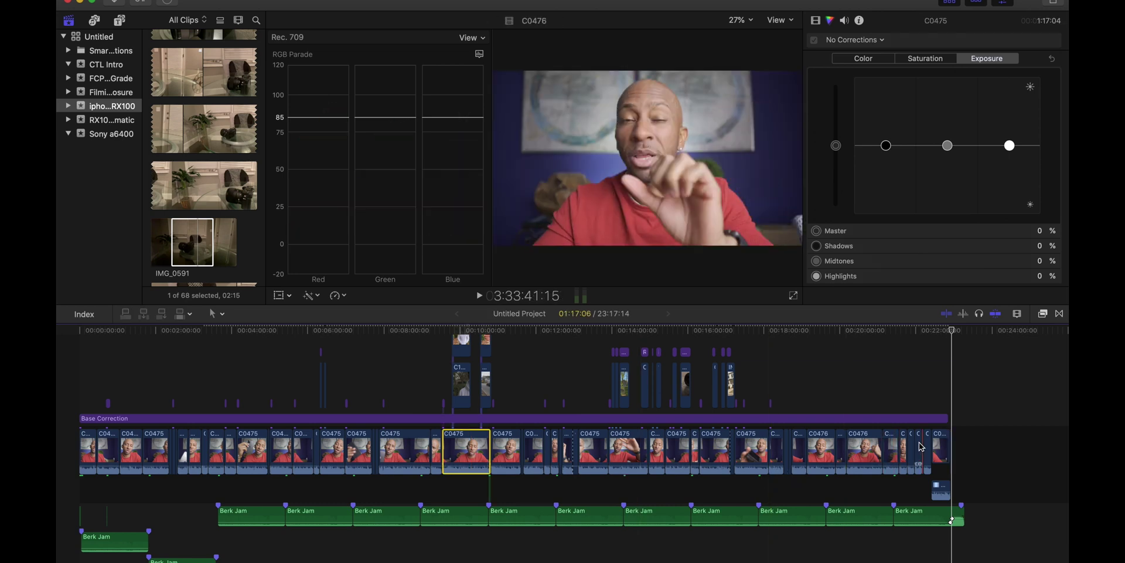
pyautogui.keyDown('shift'); pyautogui.click(926, 447); pyautogui.keyUp('shift')
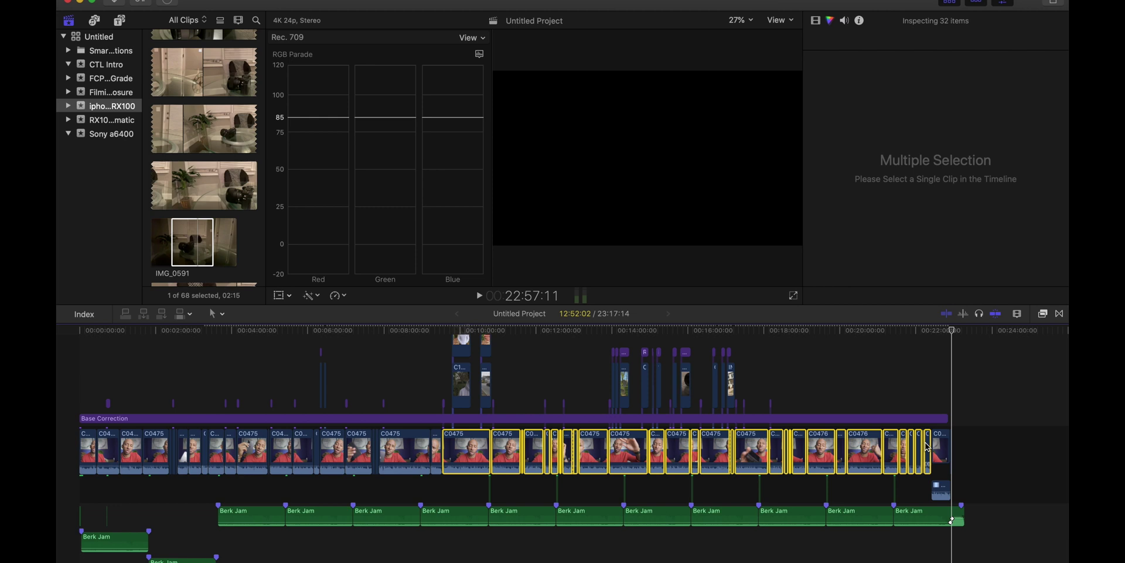
pyautogui.hotkey('ctrl', 'shift', 's')
pyautogui.click(469, 478)
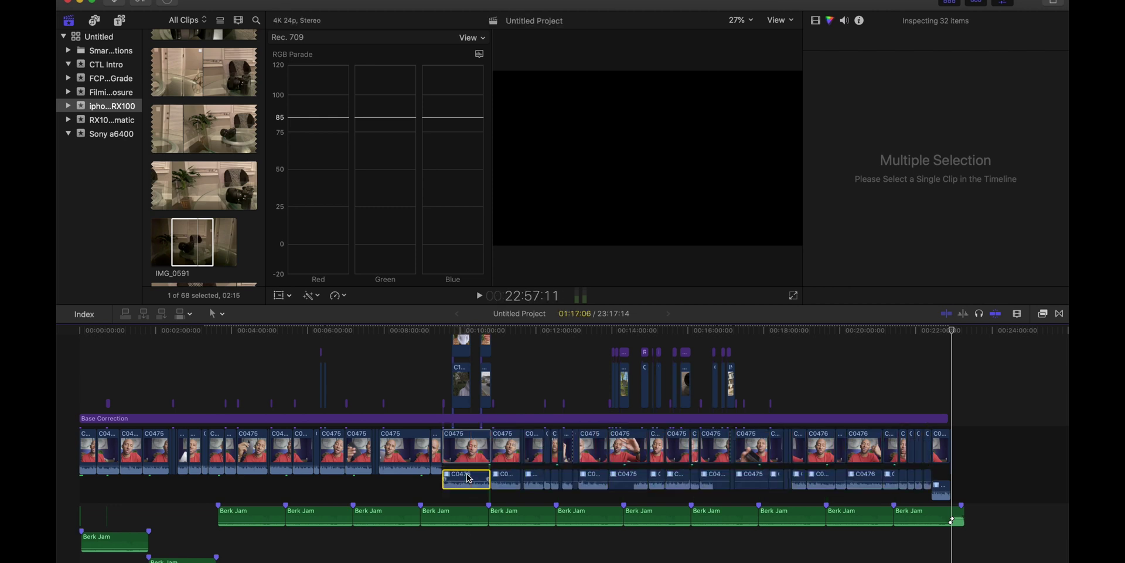
pyautogui.keyDown('shift'); pyautogui.click(927, 477); pyautogui.keyUp('shift')
pyautogui.press('Delete')
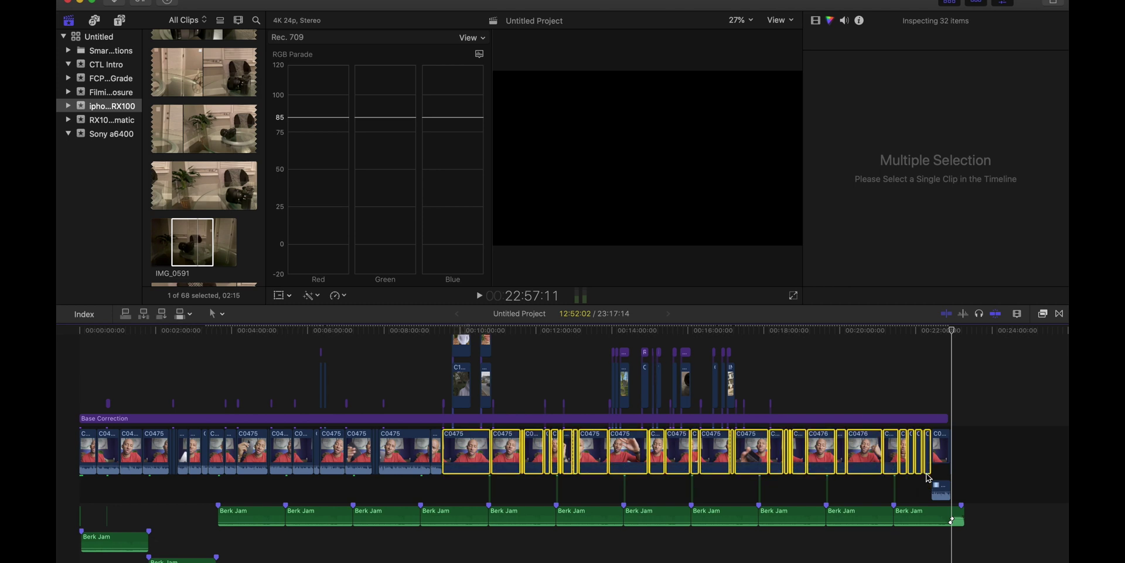
pyautogui.click(927, 477)
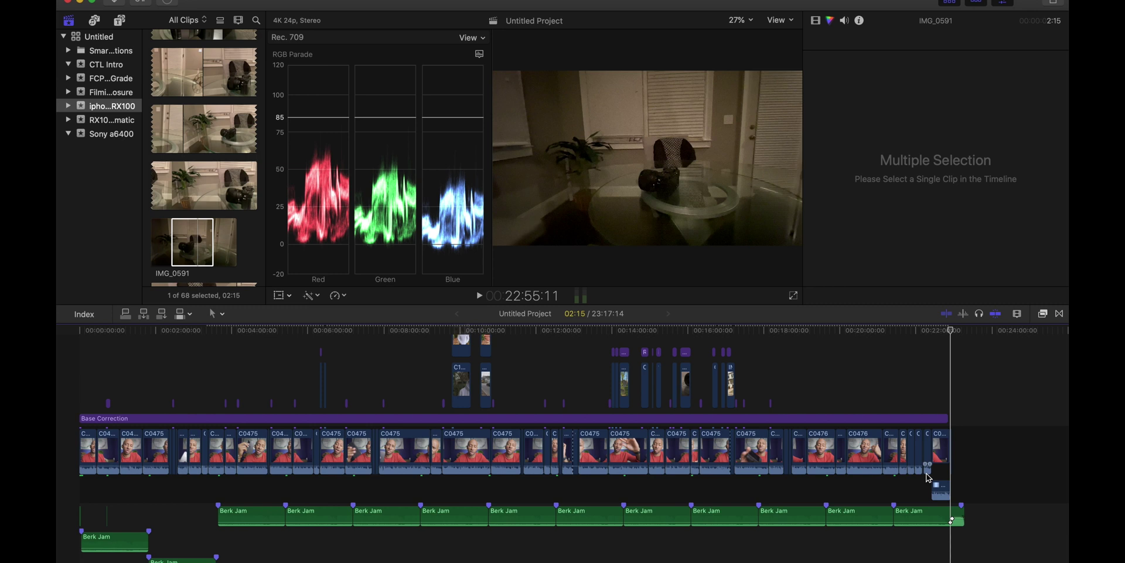
# Select a C0476 clip near the end and jump the playhead between its start and end.
pyautogui.click(867, 450)
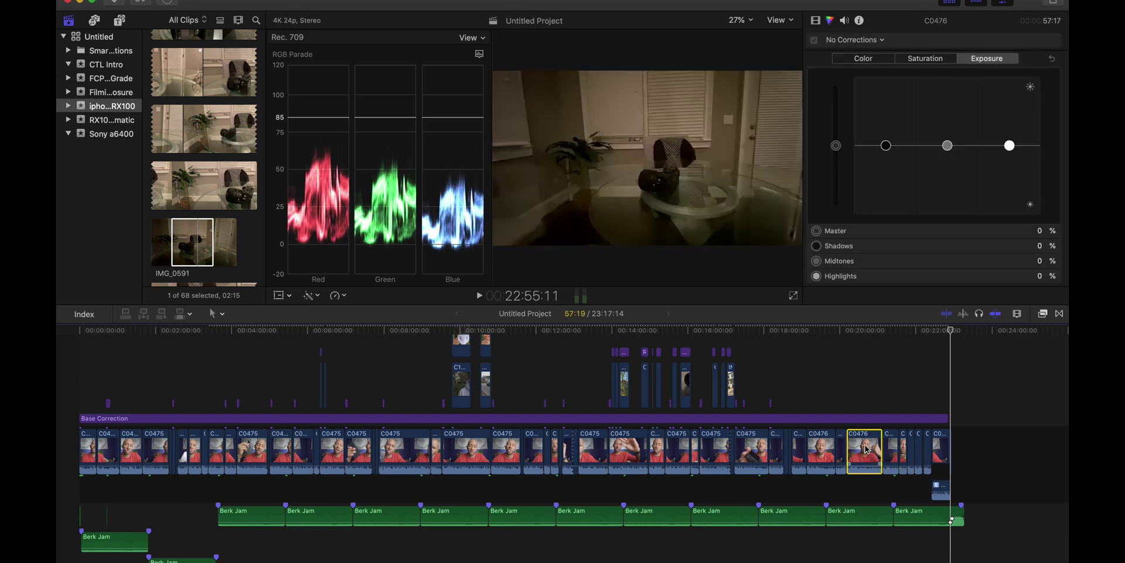
pyautogui.press('Left')
pyautogui.click(847, 418)
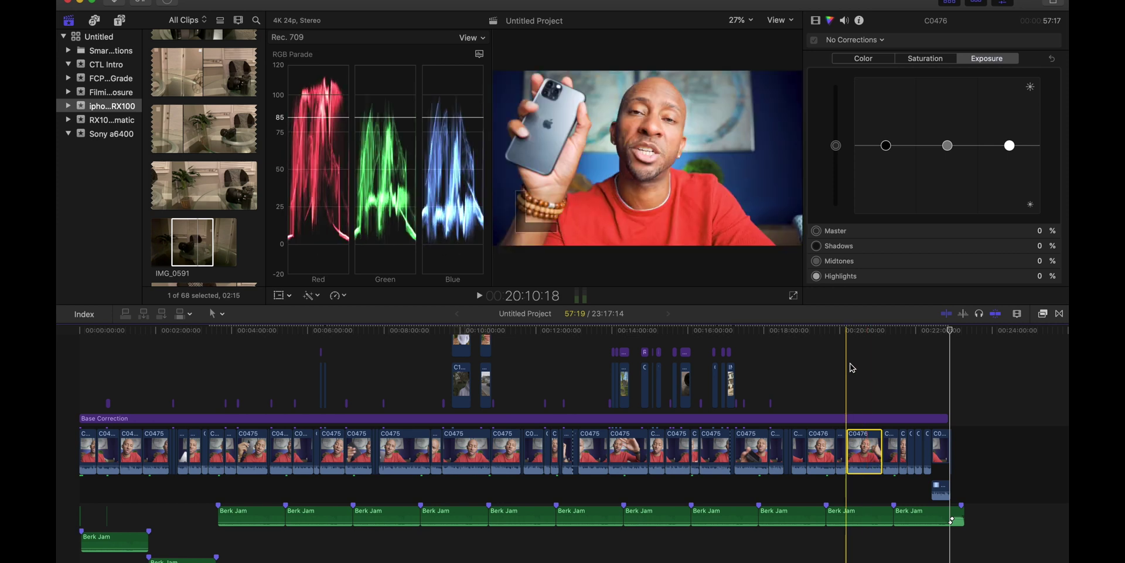
pyautogui.click(859, 448)
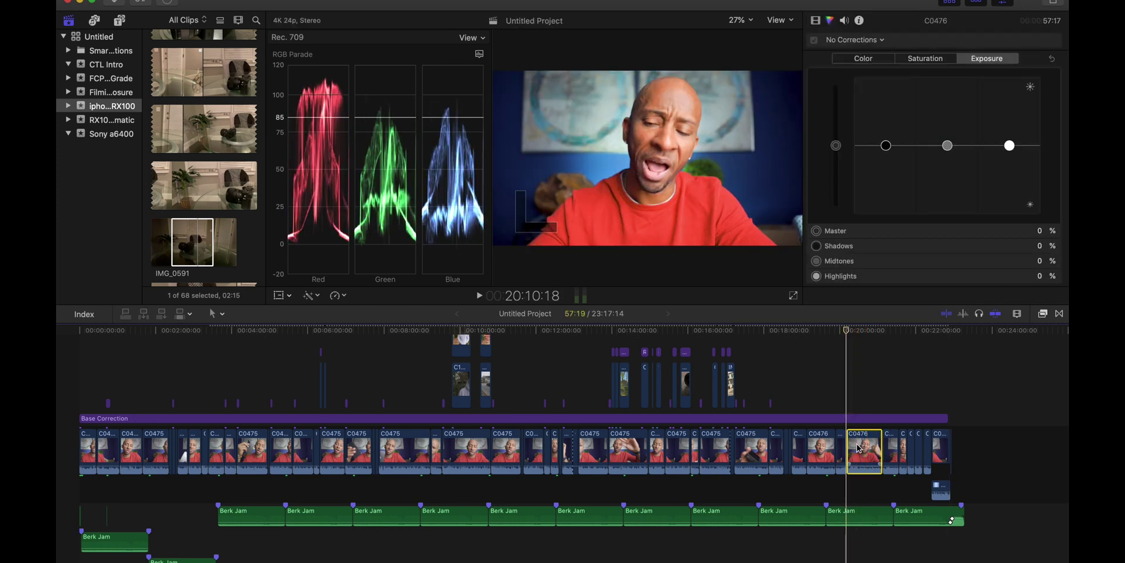
pyautogui.press('Down')
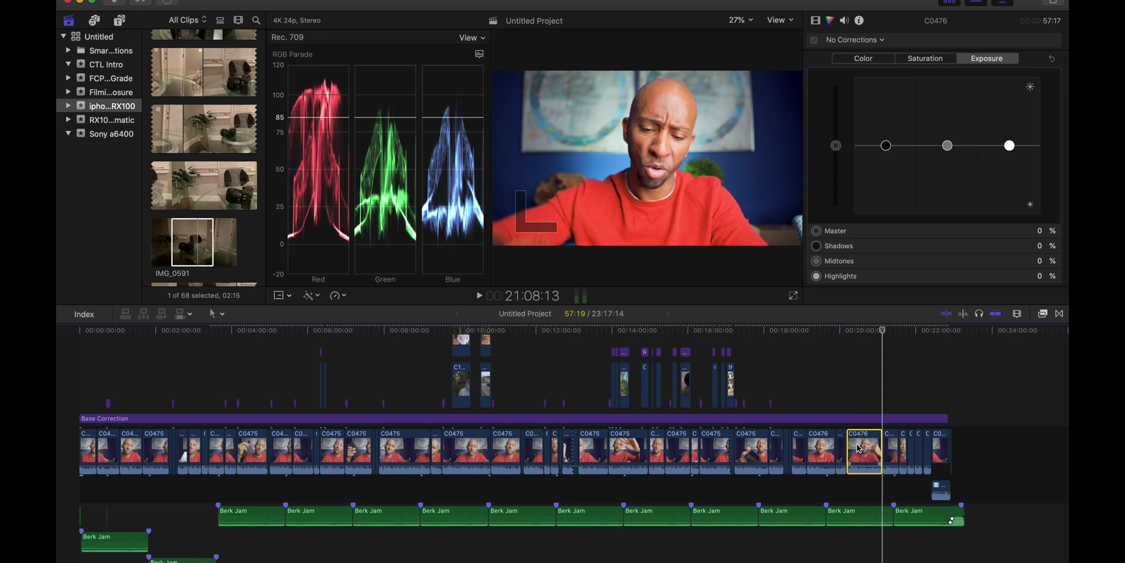
pyautogui.press('Up')
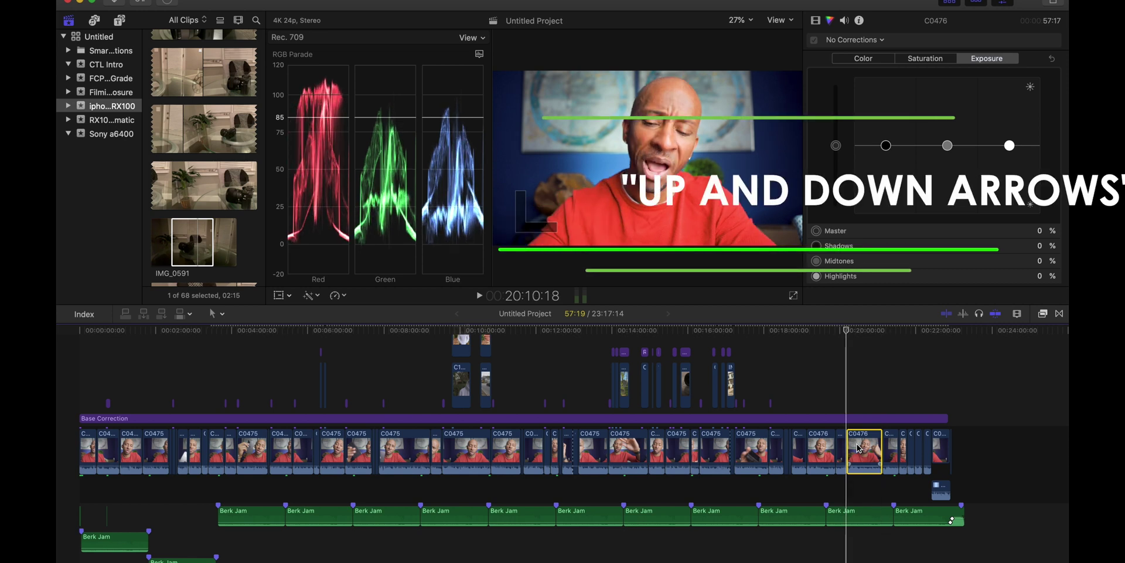
pyautogui.press('Down')
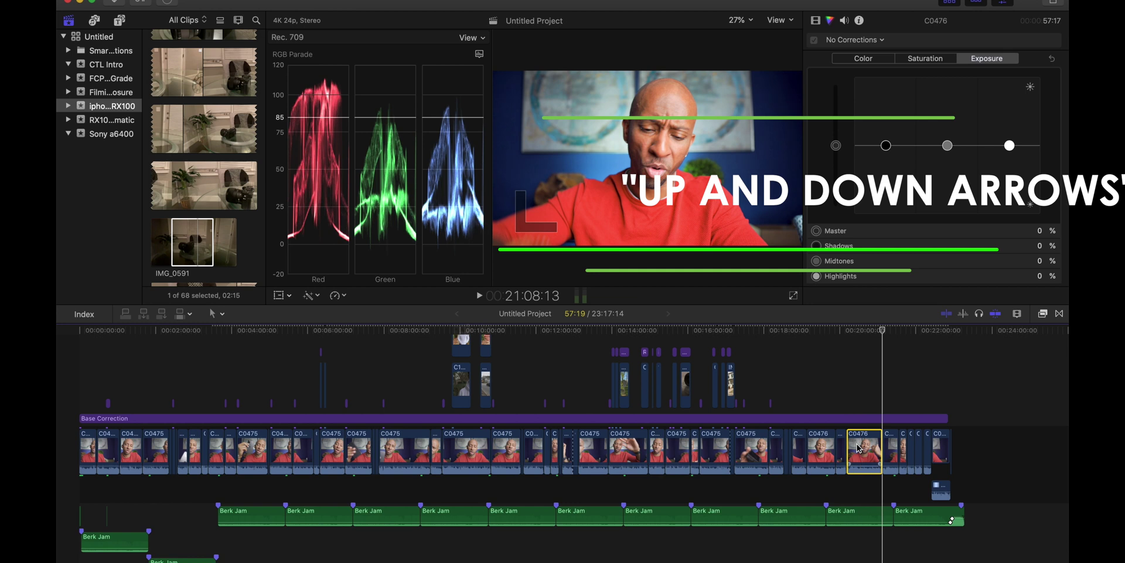
pyautogui.press('Up')
pyautogui.press('Down')
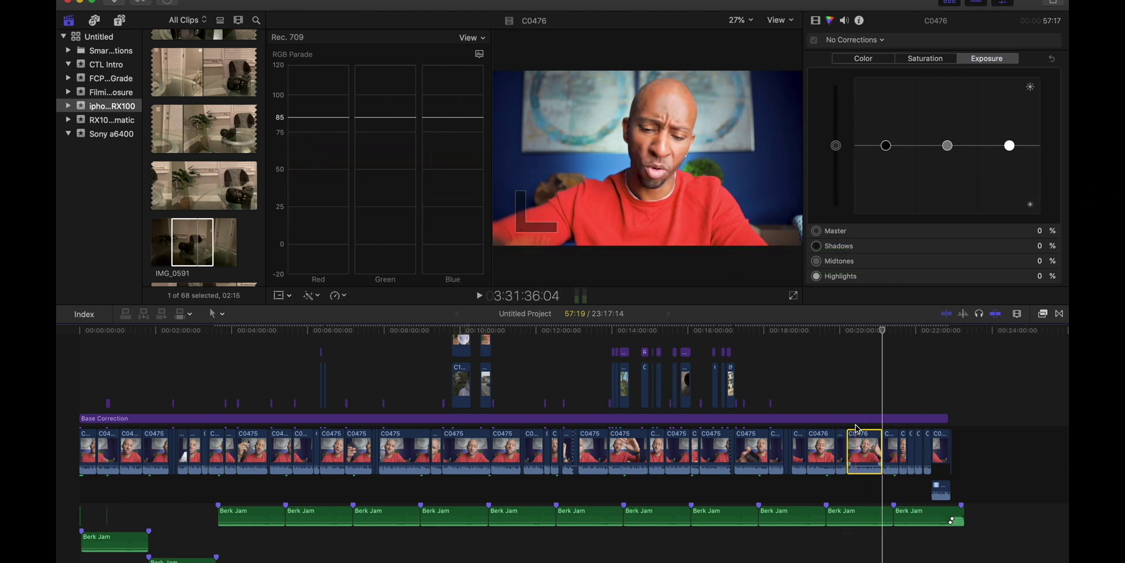
# Step the playhead back from about 17:52, select the last C0476 clip, and park near the end.
pyautogui.click(759, 381)
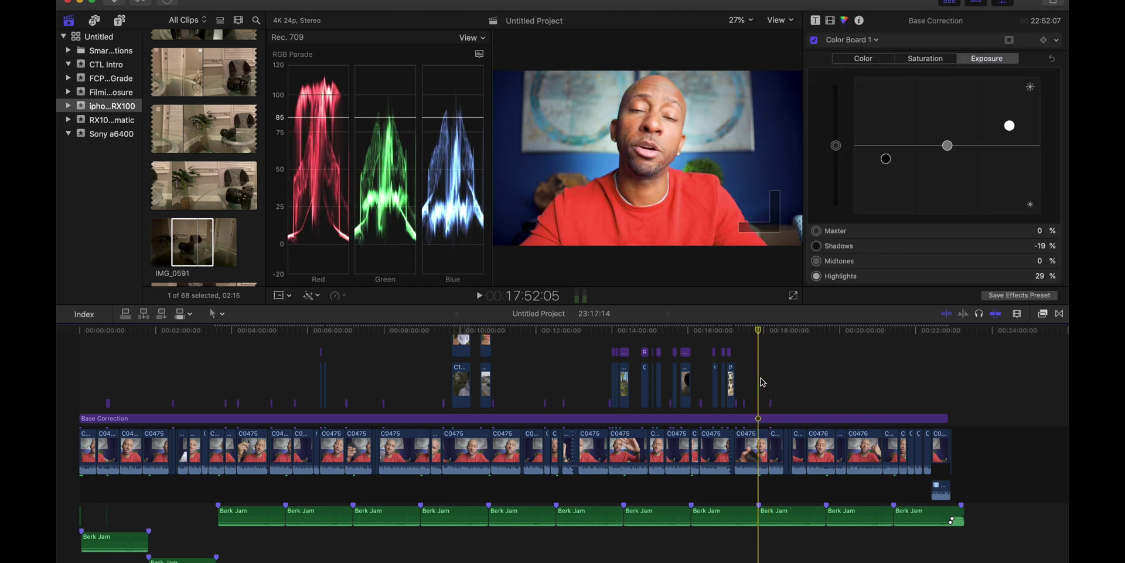
pyautogui.press('Up')
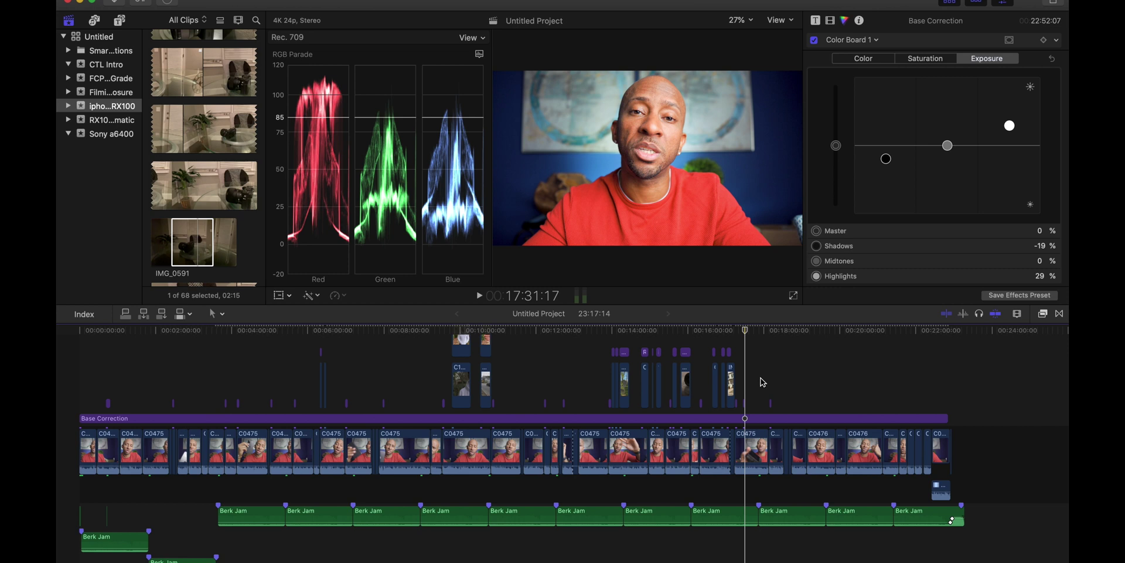
pyautogui.press('Up')
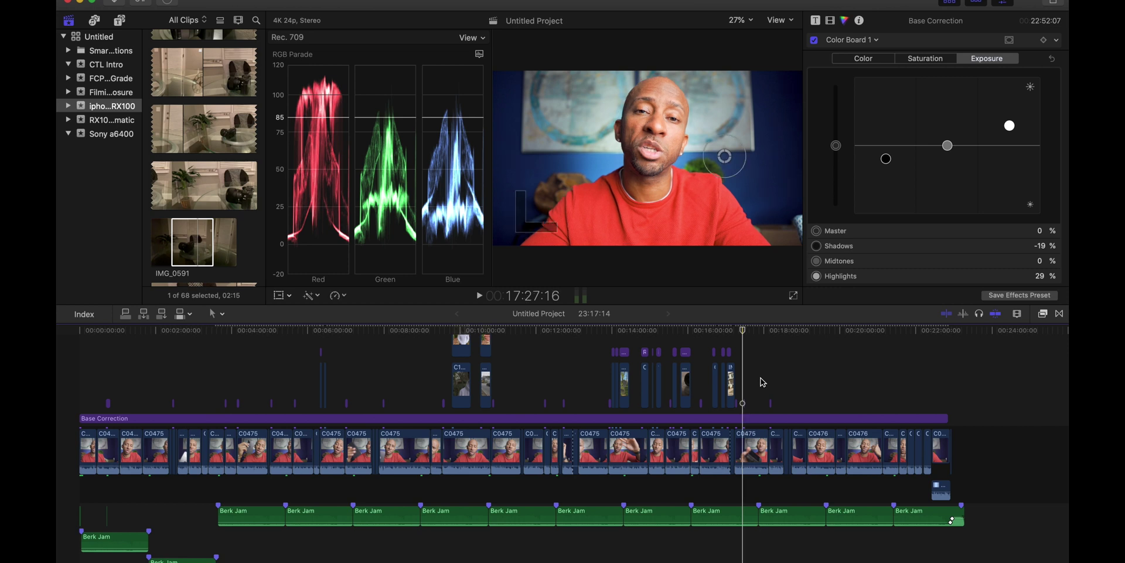
pyautogui.press('Up')
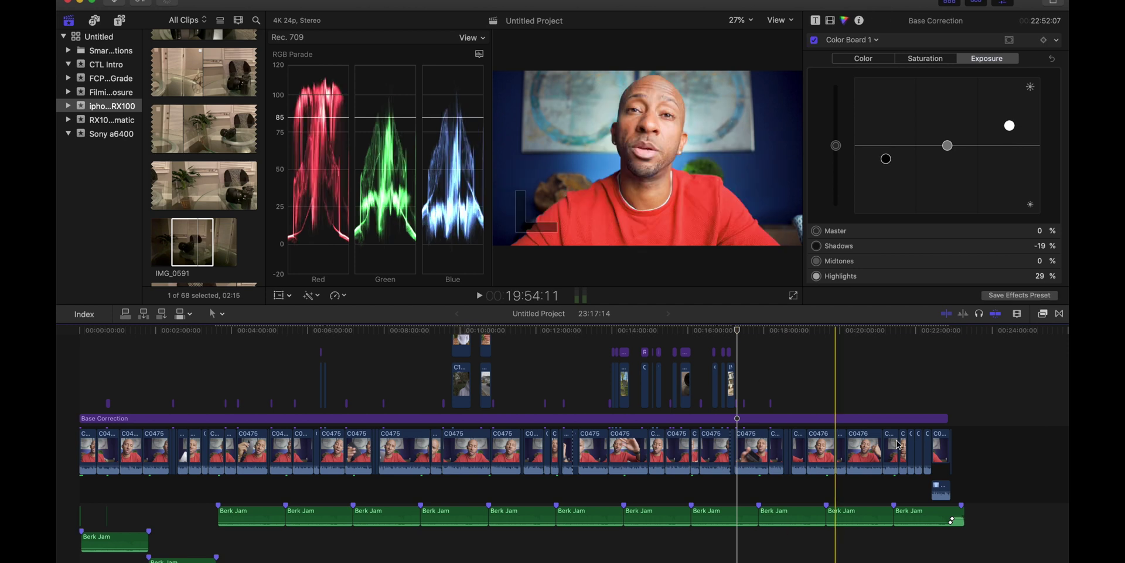
pyautogui.click(950, 458)
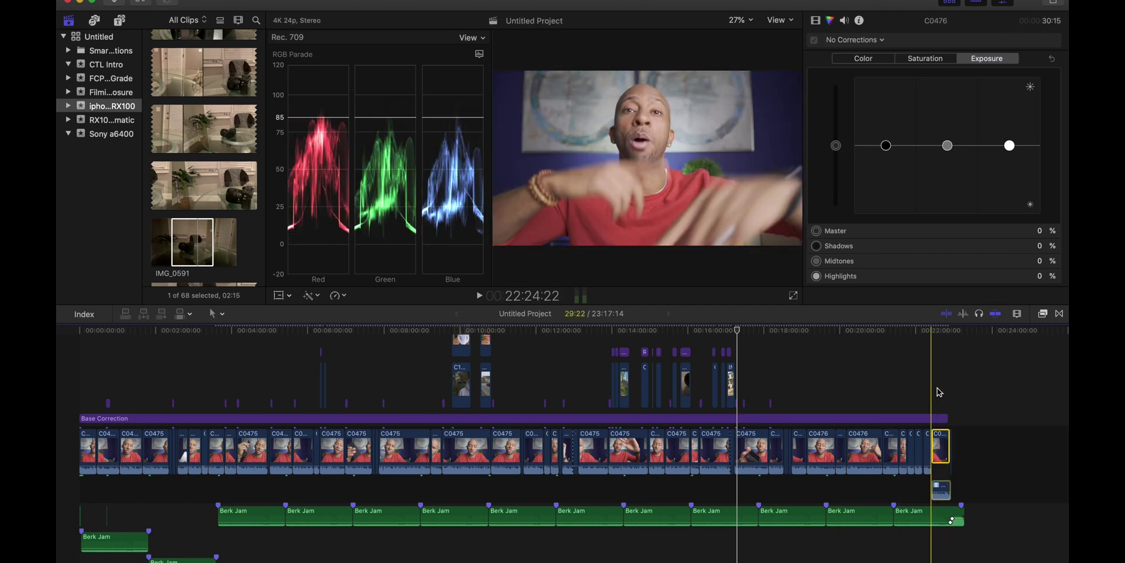
pyautogui.click(933, 390)
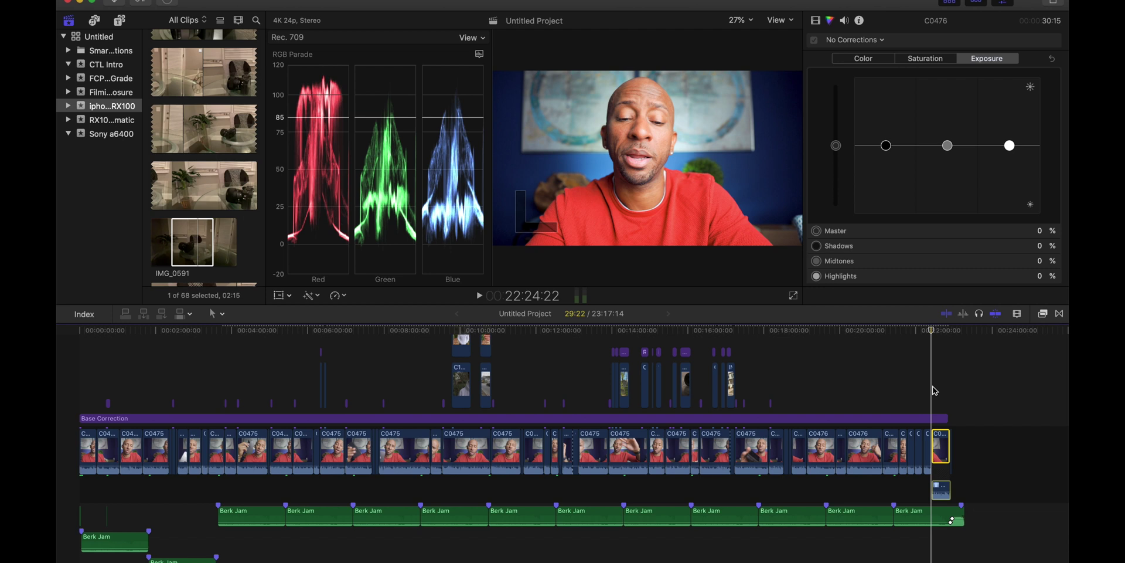
pyautogui.press('super+7')
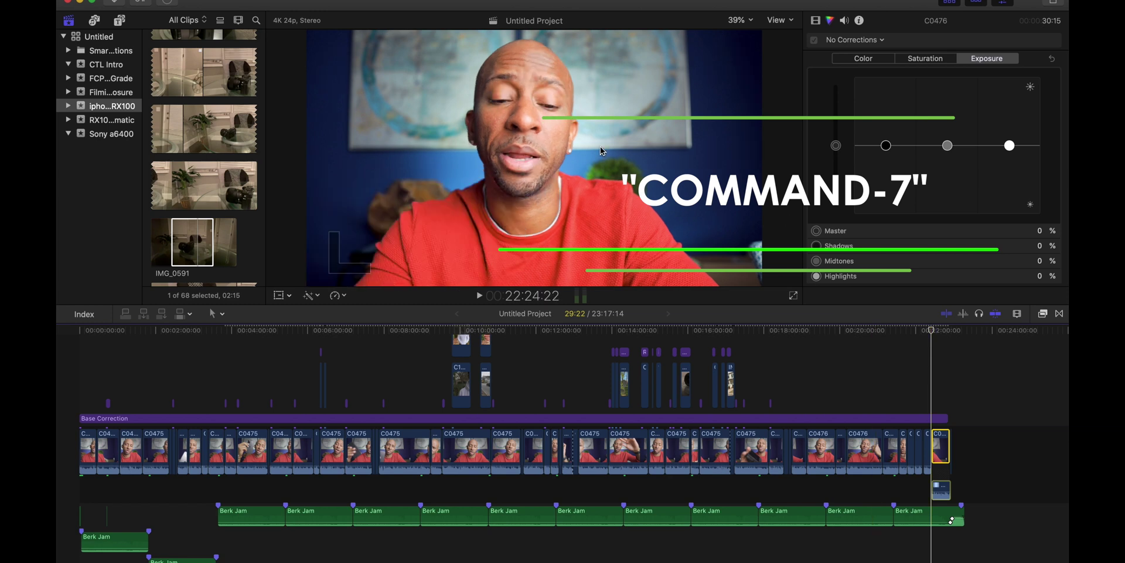
pyautogui.press('super+7')
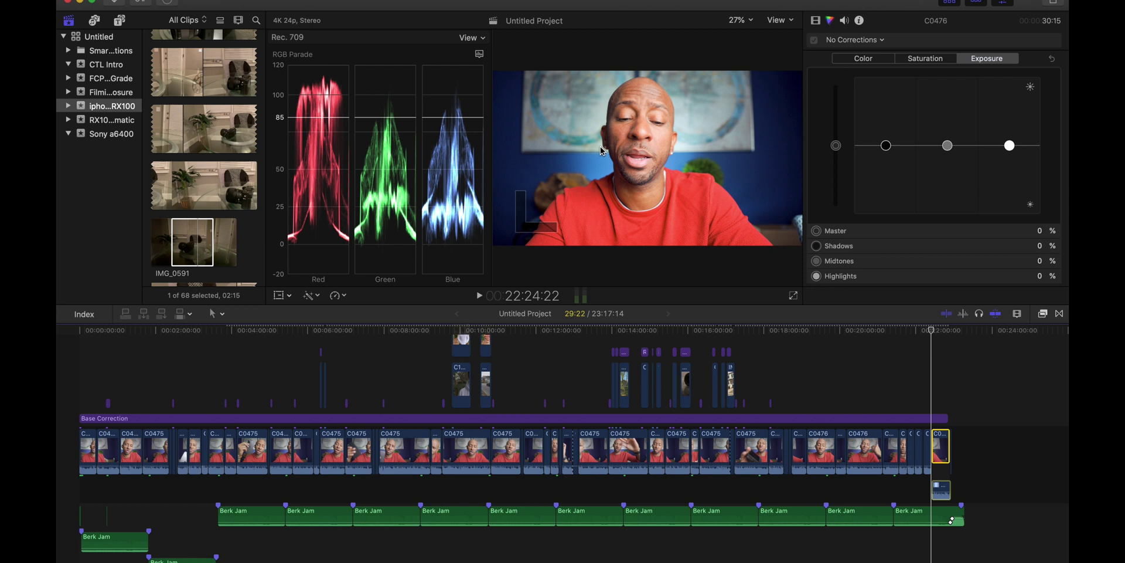
pyautogui.press('super+7')
pyautogui.press('super+7')
pyautogui.press('super+7')
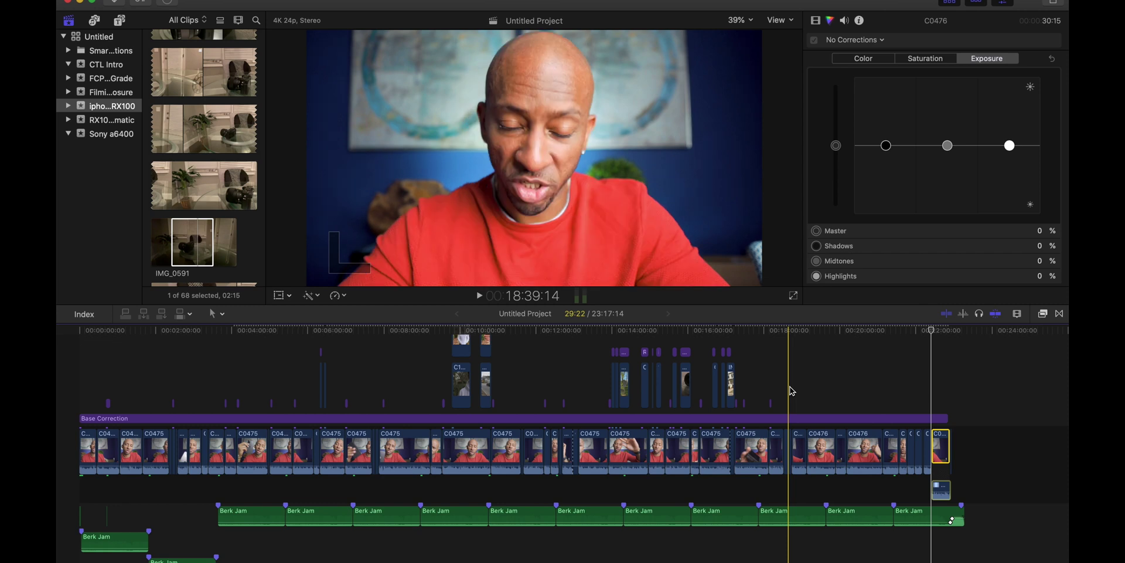
# Zoom the timeline in and place the playhead at around 19:48.
pyautogui.press('super+minus')
pyautogui.press('super+minus')
pyautogui.press('super+equal')
pyautogui.press('super+equal')
pyautogui.press('super+equal')
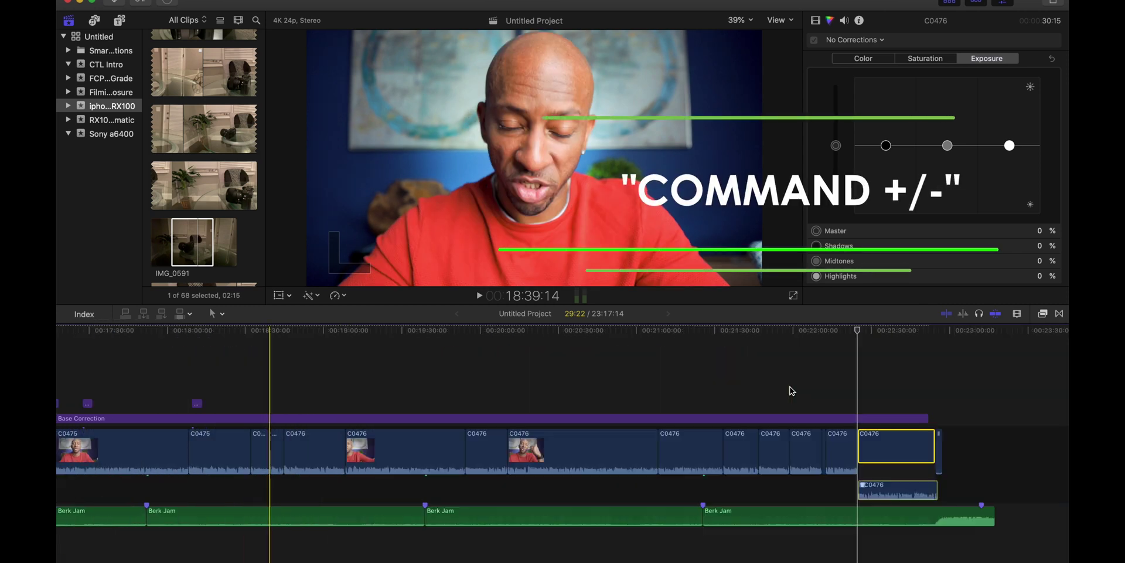
pyautogui.press('super+equal')
pyautogui.press('super+minus')
pyautogui.press('super+minus')
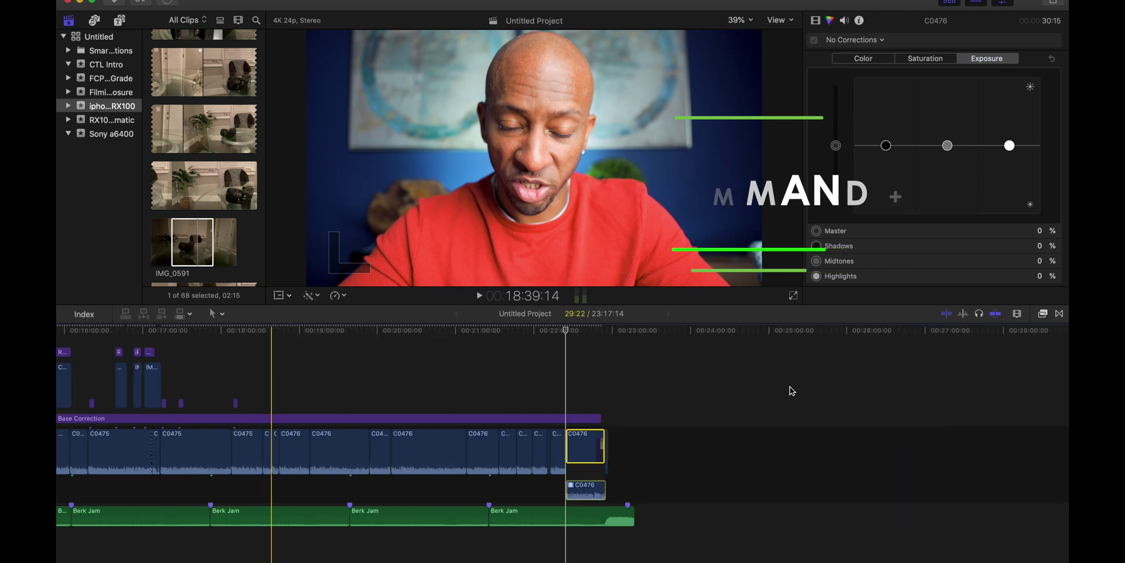
pyautogui.press('super+equal')
pyautogui.press('super+equal')
pyautogui.moveTo(725, 402); pyautogui.dragTo(664, 371)
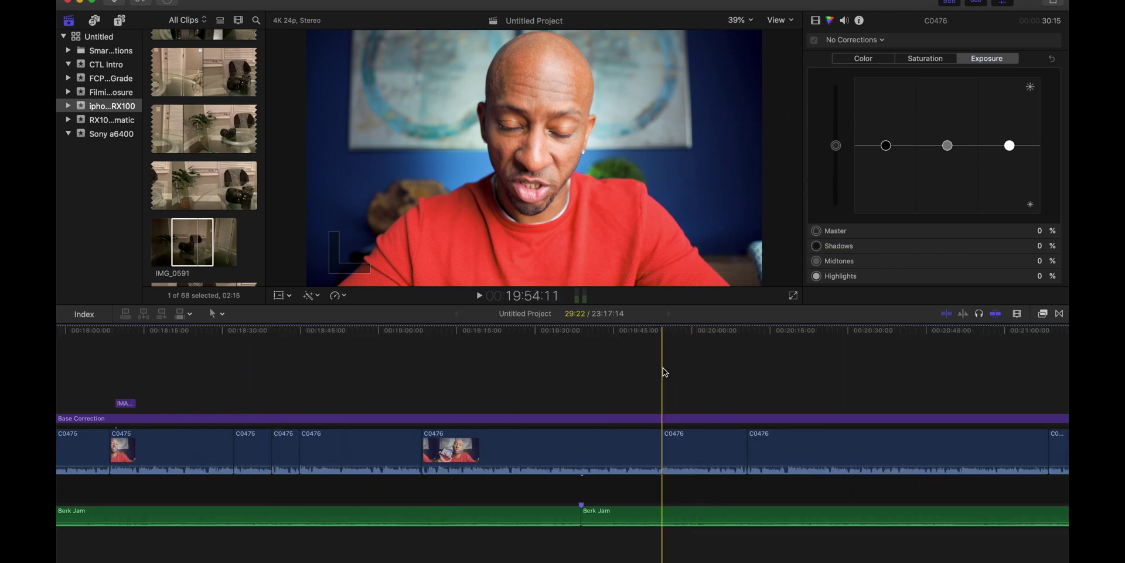
pyautogui.click(631, 378)
# Scroll back through the timeline to about 18:15, then jump to the project start.
pyautogui.hscroll(-2, 632, 378)
pyautogui.hscroll(-5, 632, 378)
pyautogui.hscroll(-4, 631, 380)
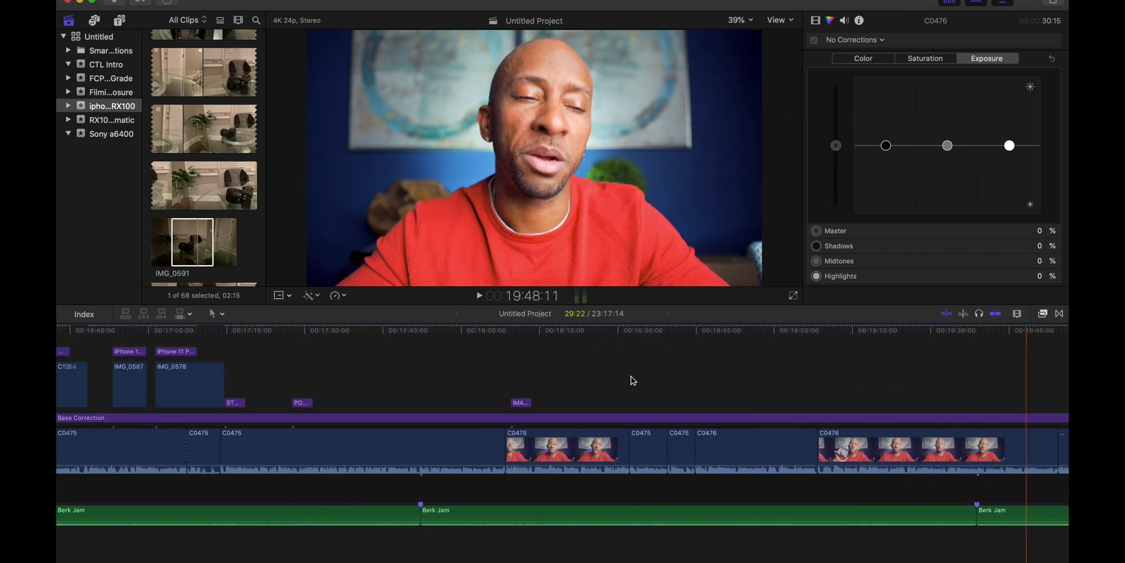
pyautogui.hscroll(-1, 633, 379)
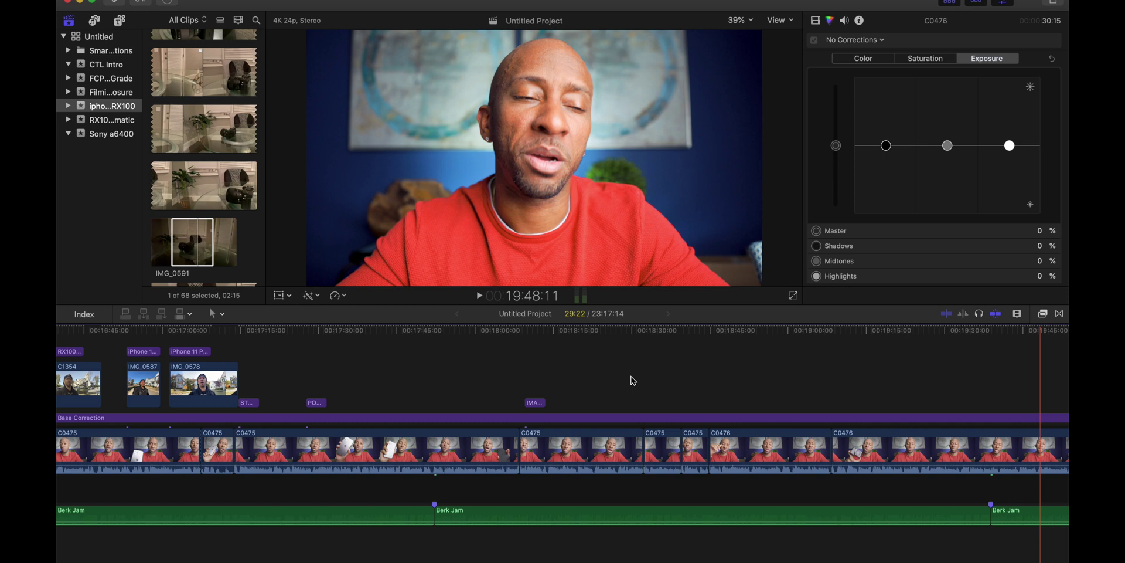
pyautogui.click(557, 339)
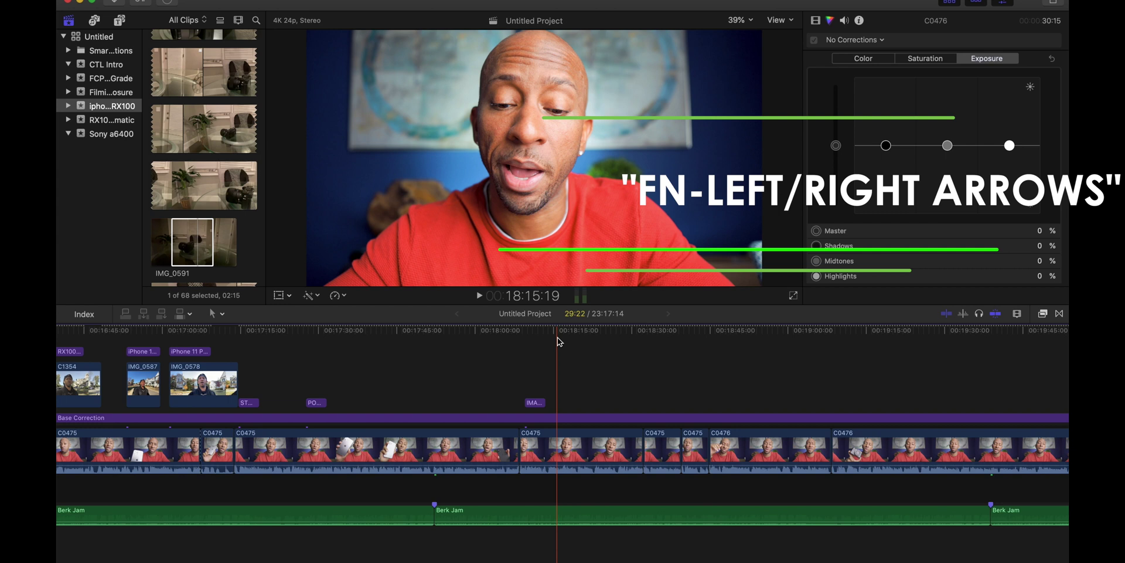
pyautogui.press('Home')
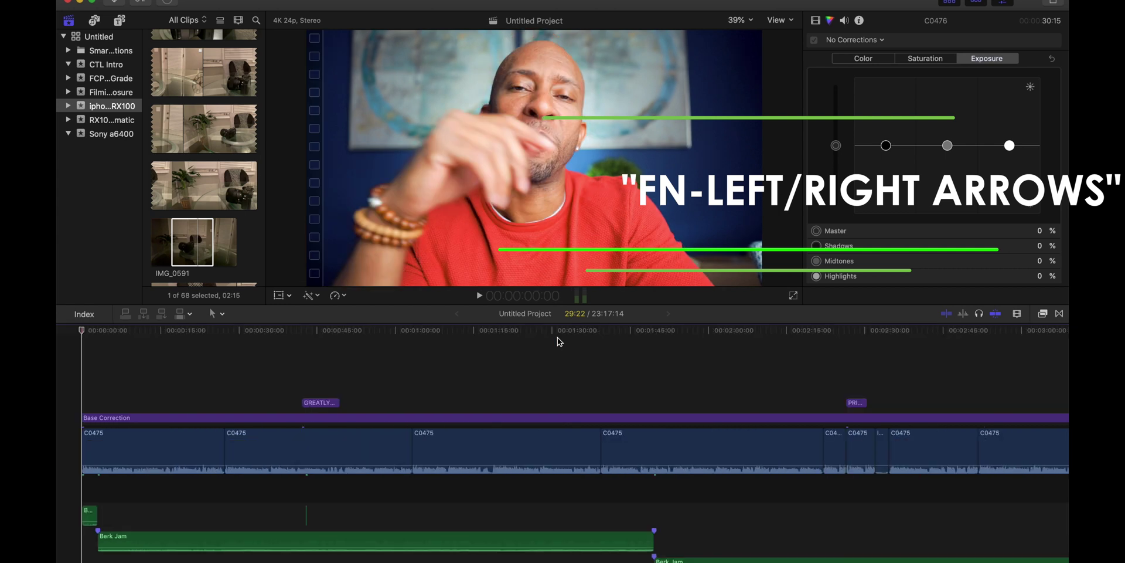
pyautogui.press('End')
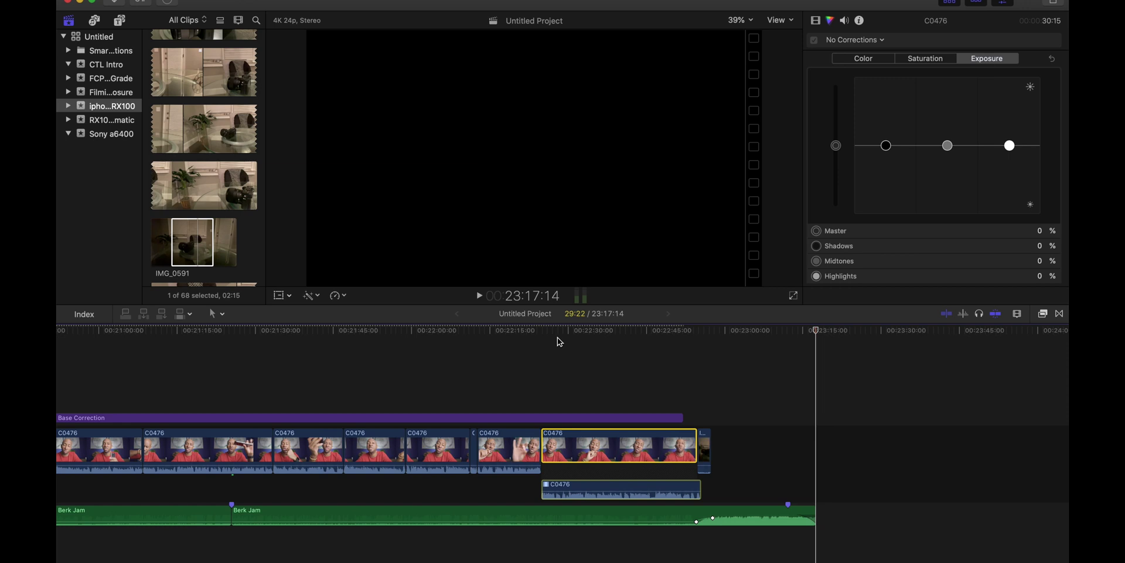
pyautogui.hscroll(-15, 557, 337)
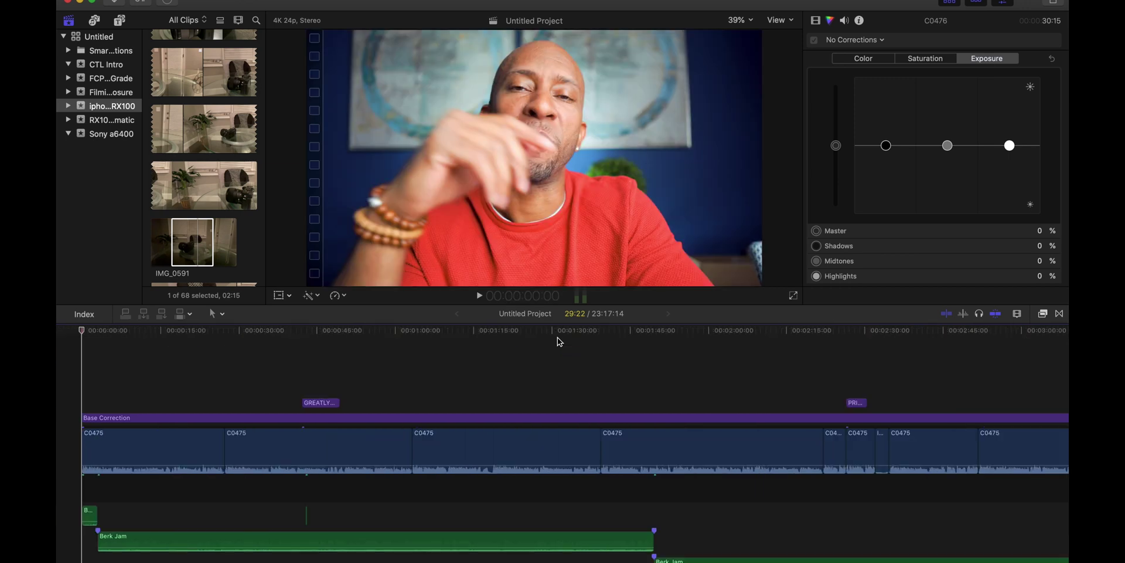
pyautogui.hscroll(15, 558, 337)
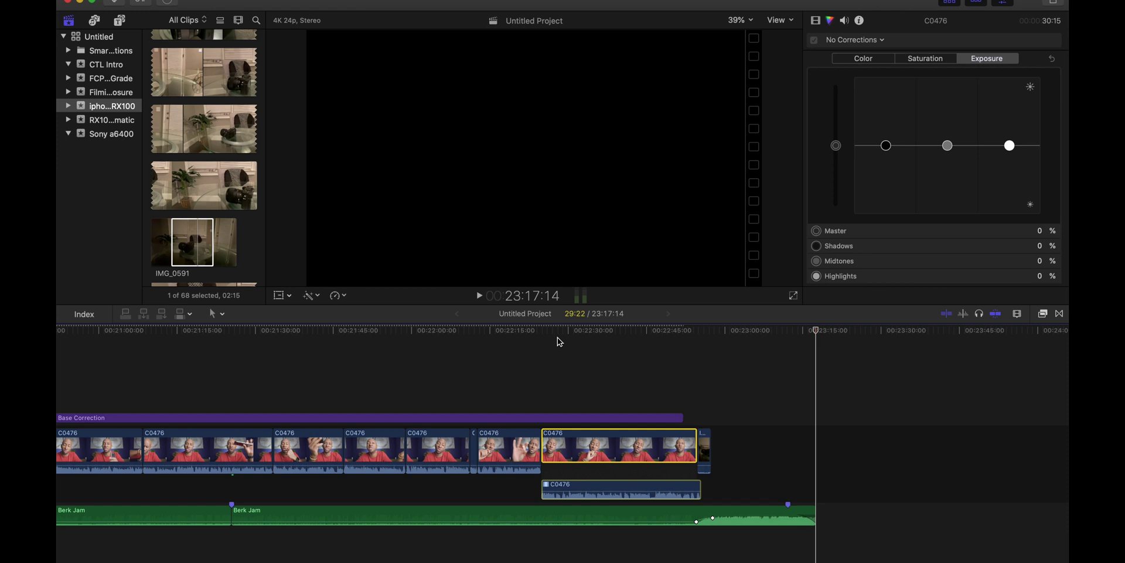
pyautogui.press('Home')
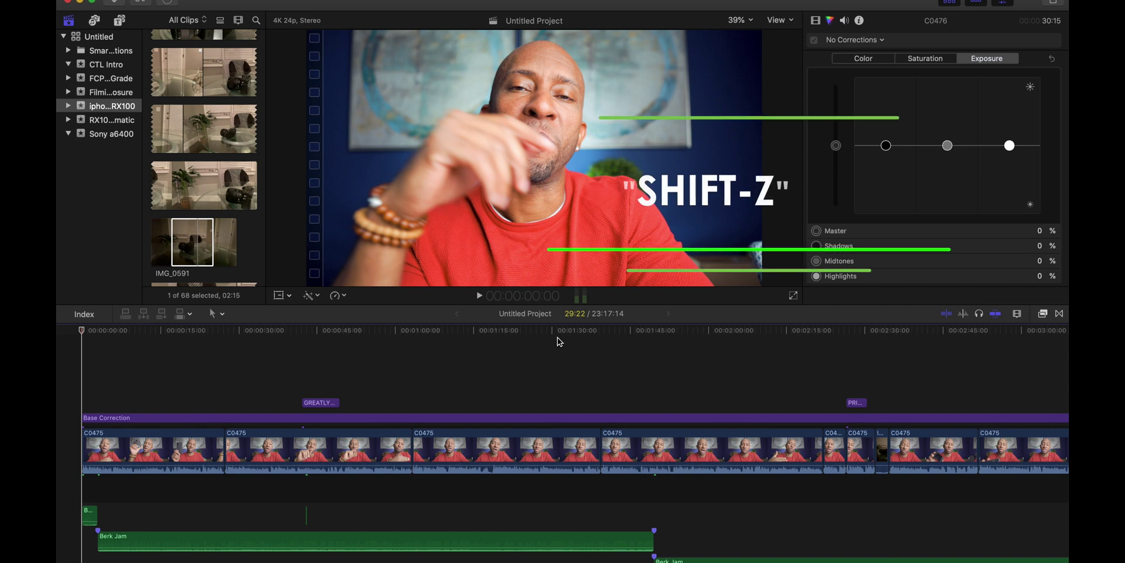
pyautogui.hotkey('shift', 'z')
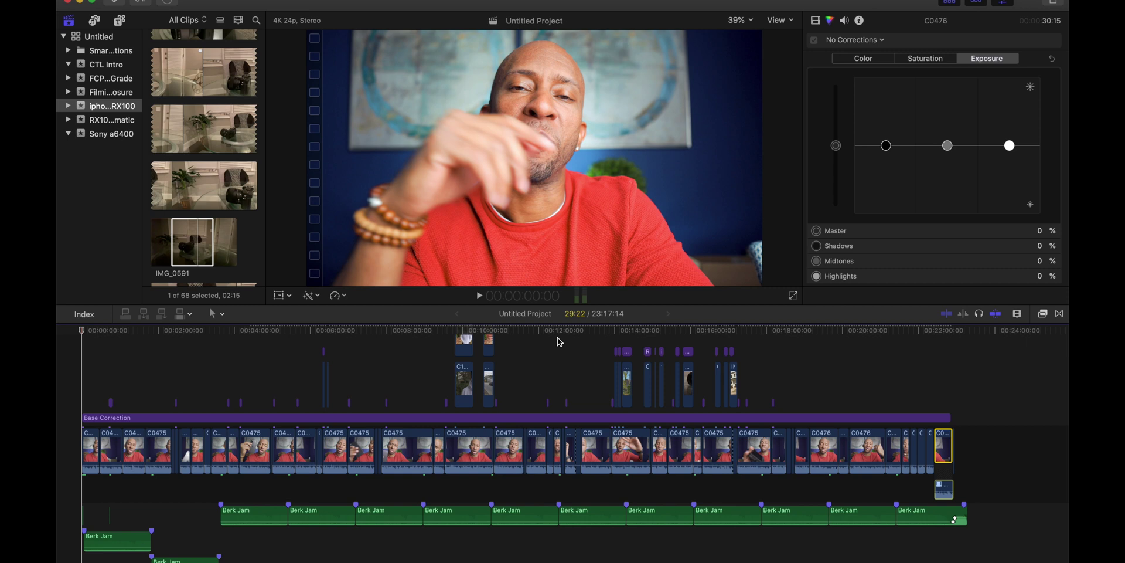
# Show the Effects browser, refit the project to the narrower timeline, and check its end and start.
pyautogui.click(1043, 316)
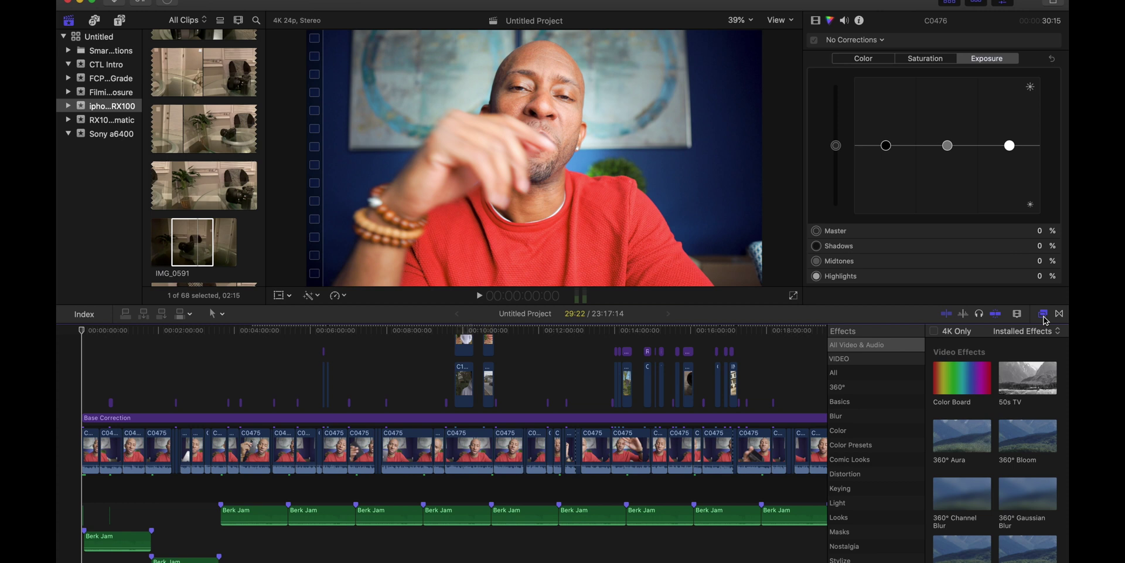
pyautogui.hotkey('shift', 'z')
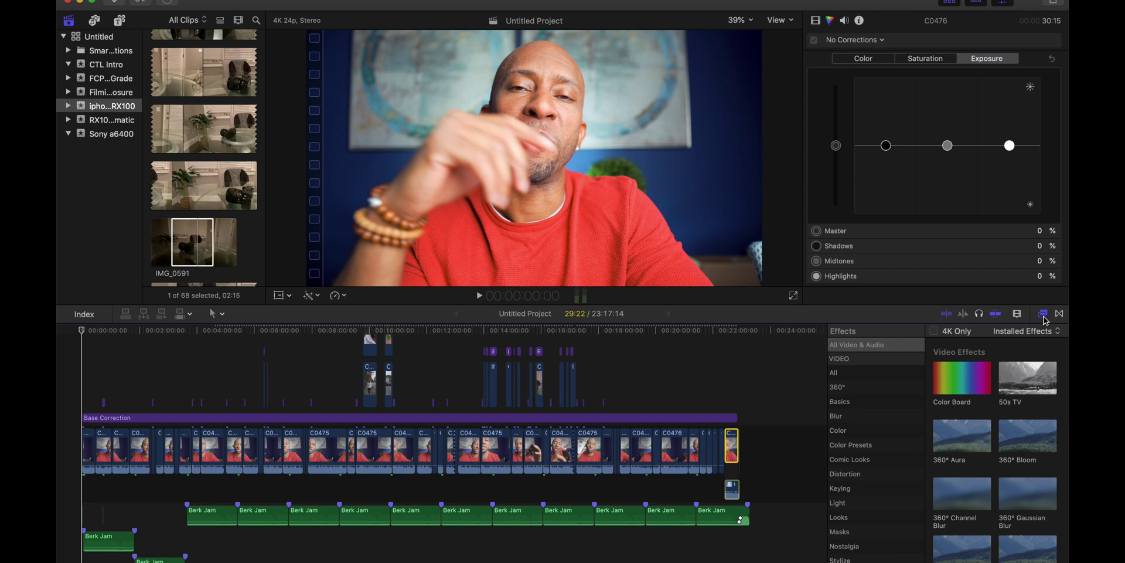
pyautogui.press('End')
pyautogui.press('Home')
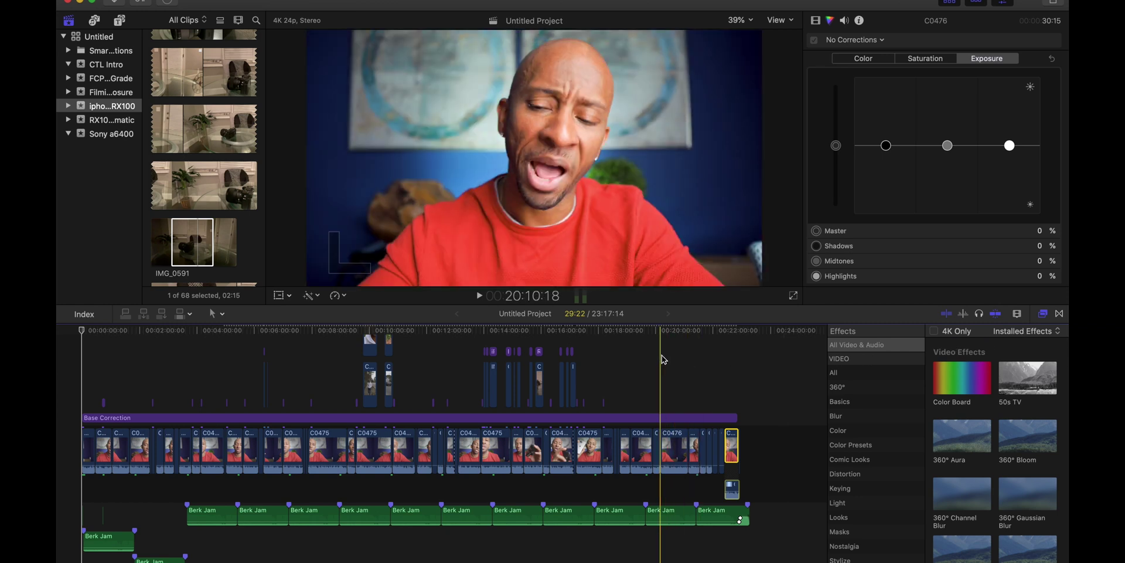
# Zoom in at the project end and select the first IMG_0591 clip, showing its color settings.
pyautogui.click(197, 249)
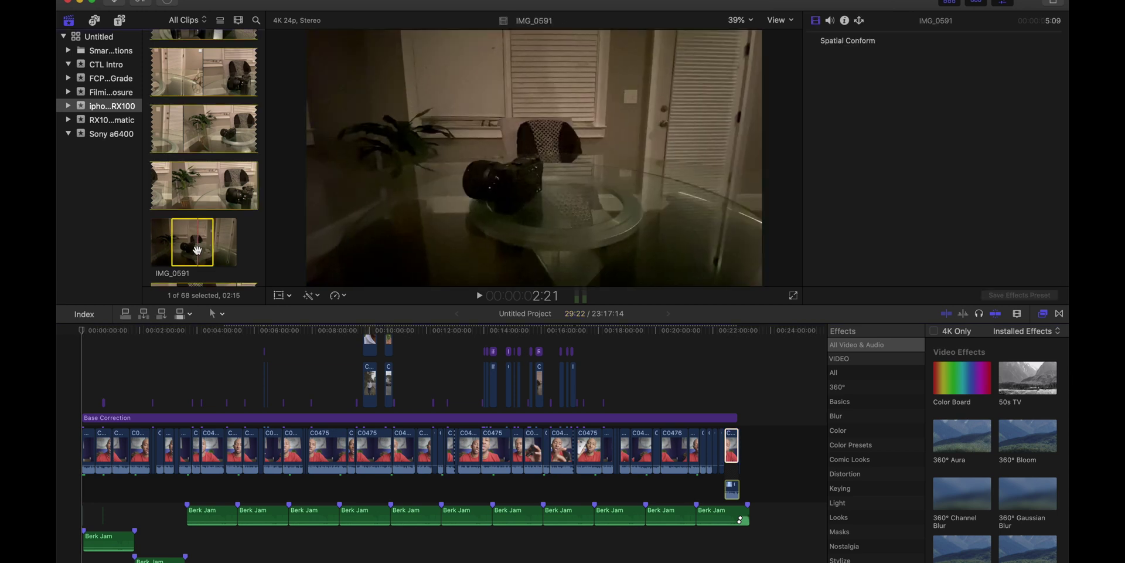
pyautogui.click(740, 519)
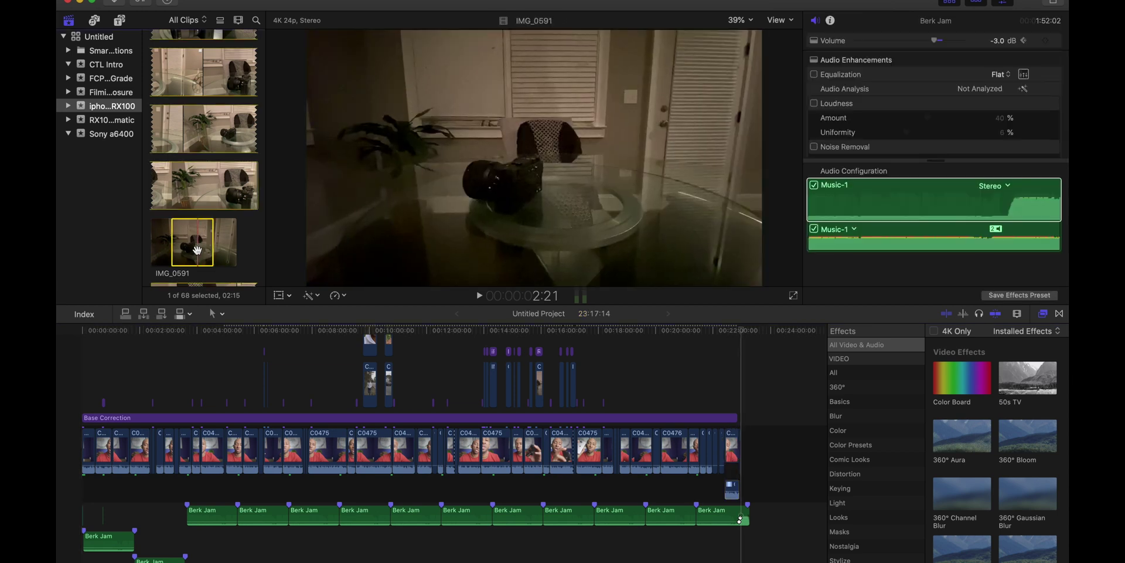
pyautogui.scroll(-5, 197, 249)
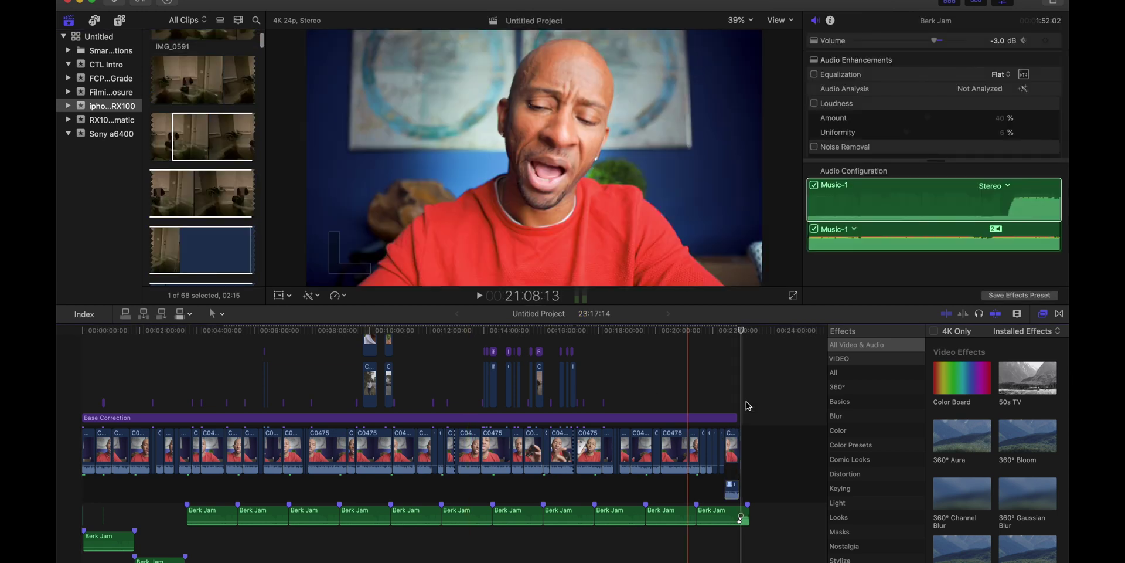
pyautogui.press('super+equal')
pyautogui.press('super+equal')
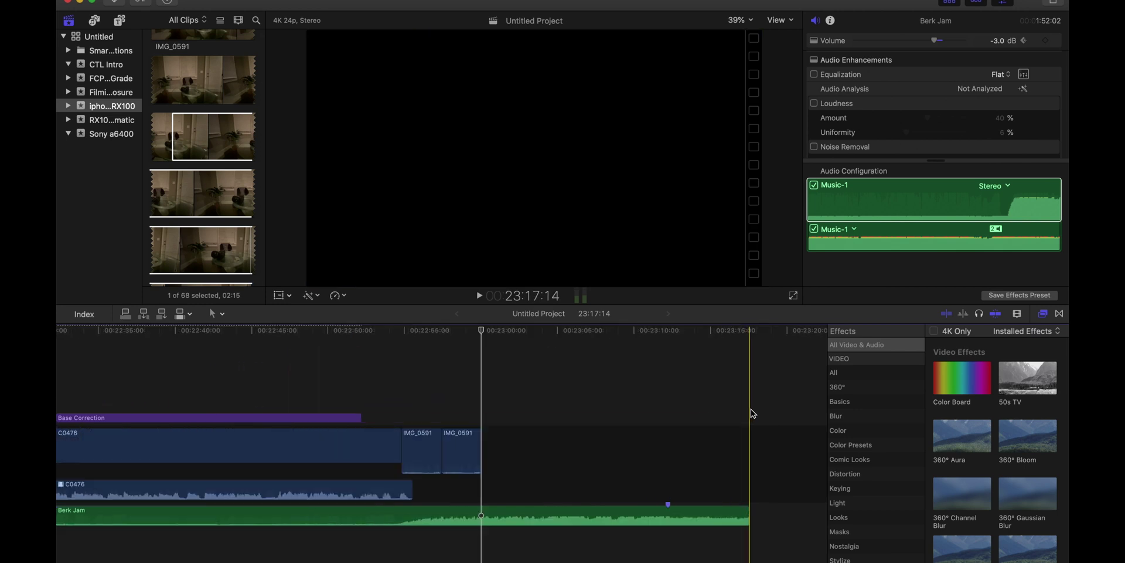
pyautogui.press('super+equal')
pyautogui.press('super+equal')
pyautogui.press('super+equal')
pyautogui.press('super+equal')
pyautogui.press('super+equal')
pyautogui.press('super+equal')
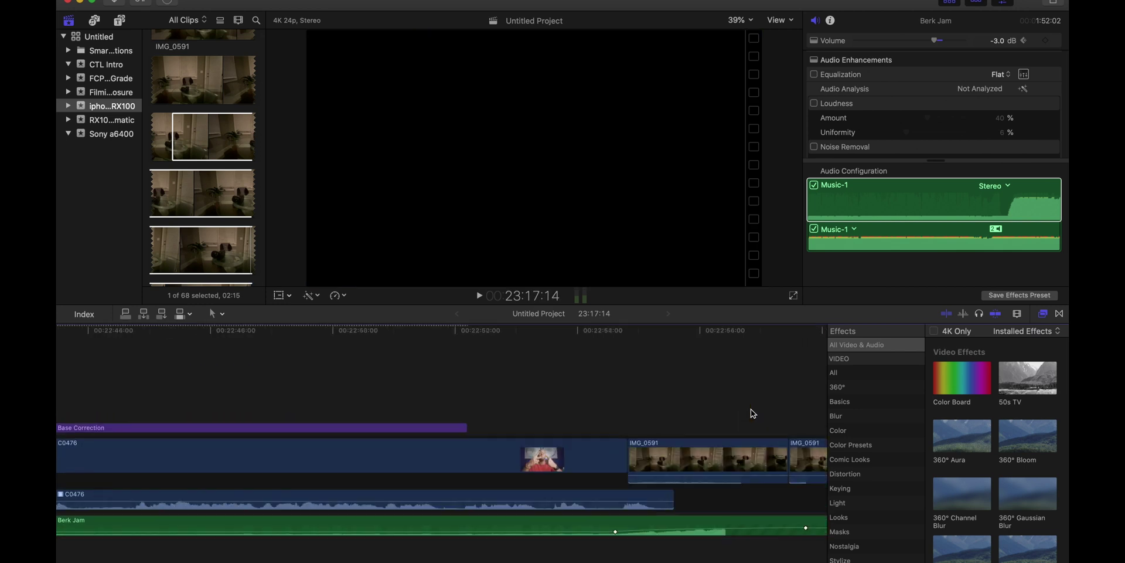
pyautogui.click(538, 459)
pyautogui.press('super+6')
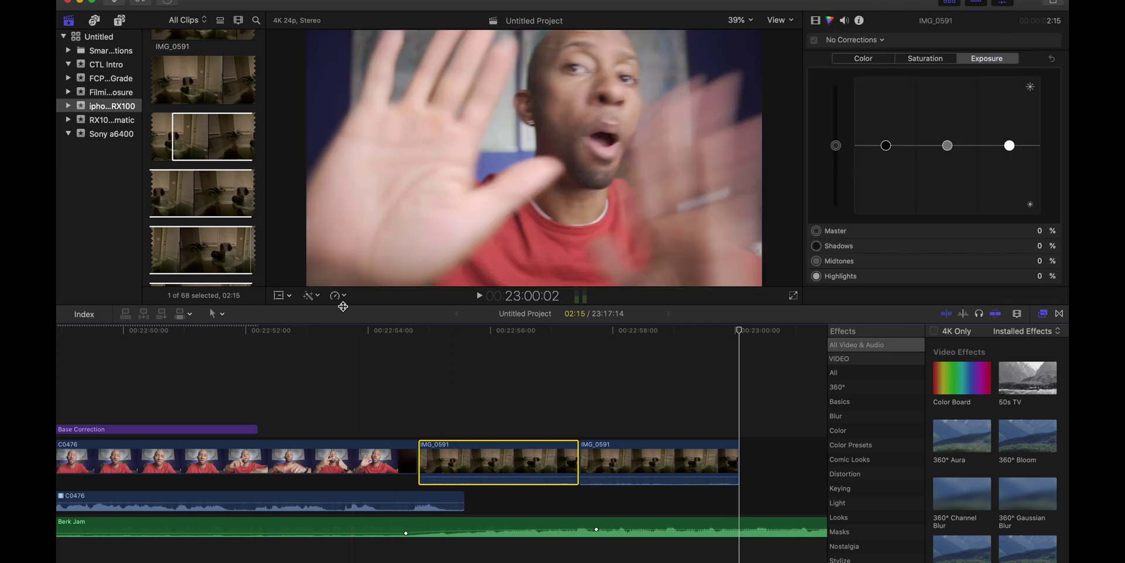
# Blade IMG_0591's speed at two points and set the middle section to Fast 8x, shrinking it to 1:04.
pyautogui.press('super+r')
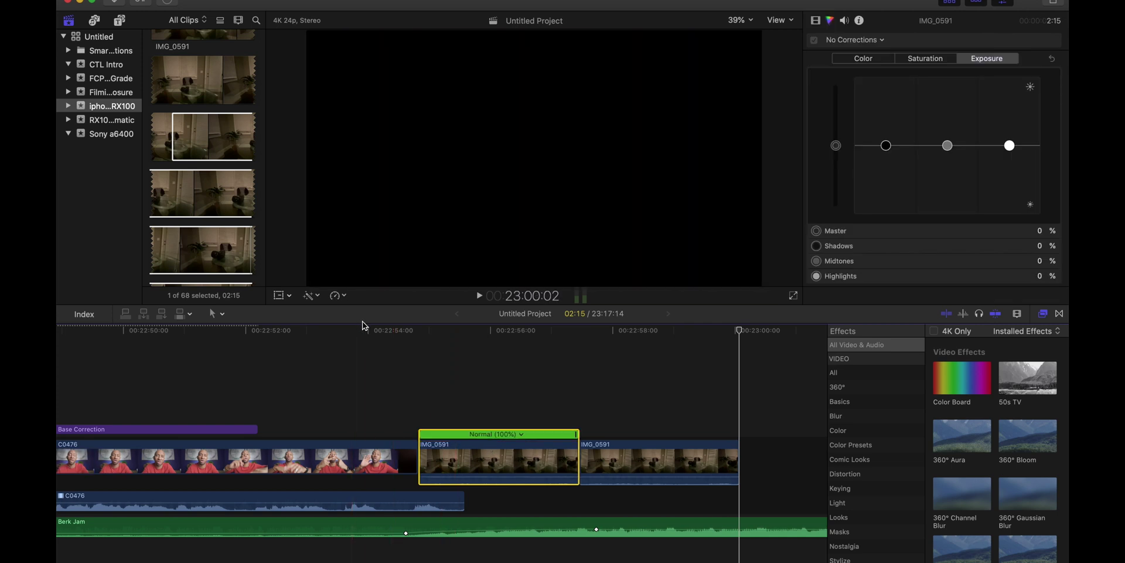
pyautogui.click(522, 435)
pyautogui.press('Escape')
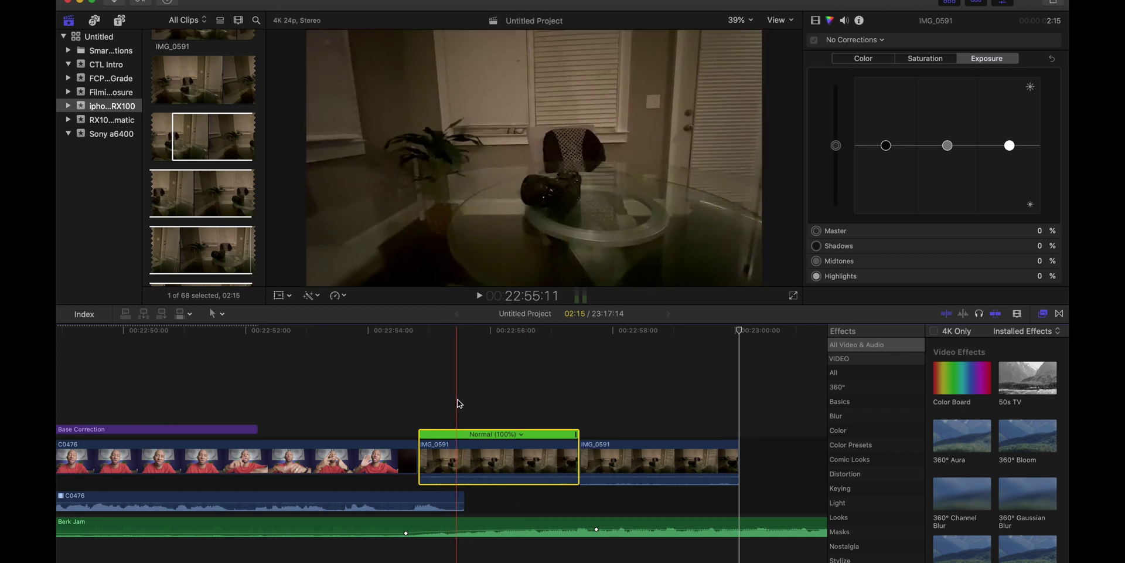
pyautogui.click(457, 404)
pyautogui.hotkey('shift', 'b')
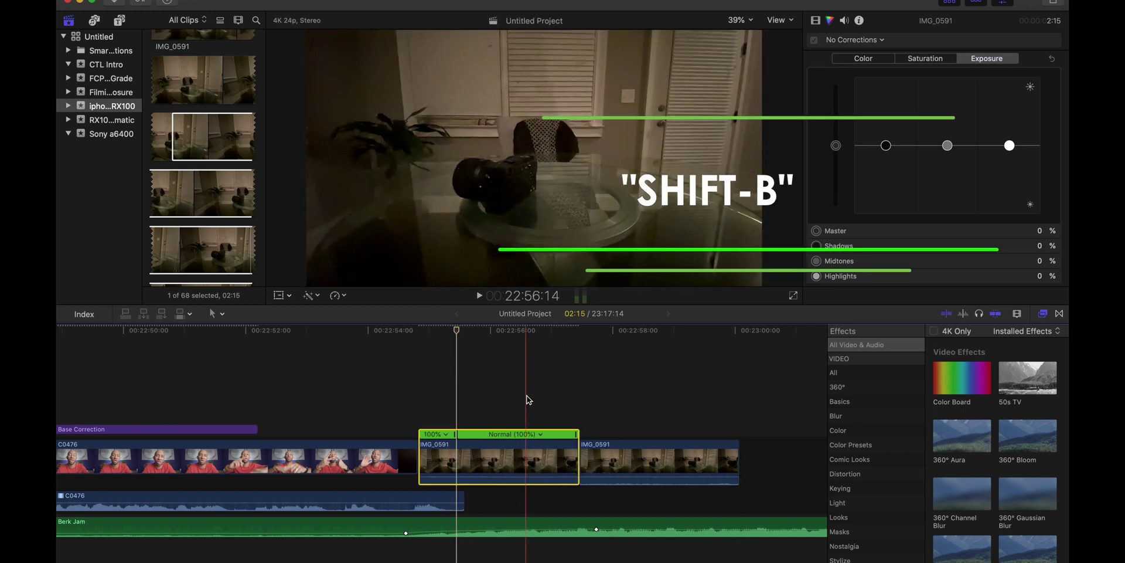
pyautogui.click(559, 399)
pyautogui.hotkey('shift', 'b')
pyautogui.click(531, 434)
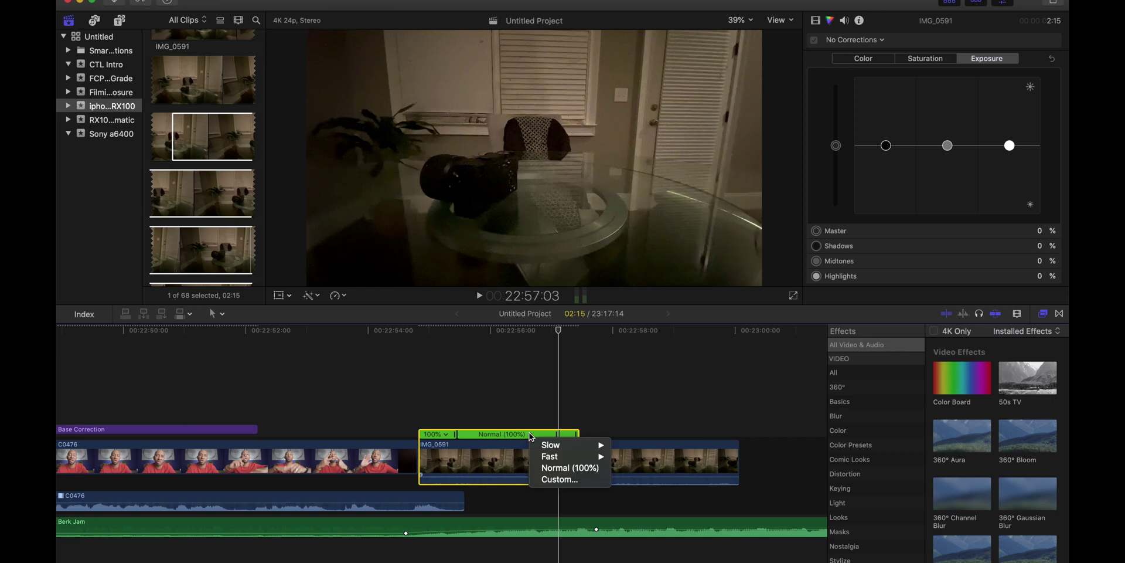
pyautogui.moveTo(551, 456)
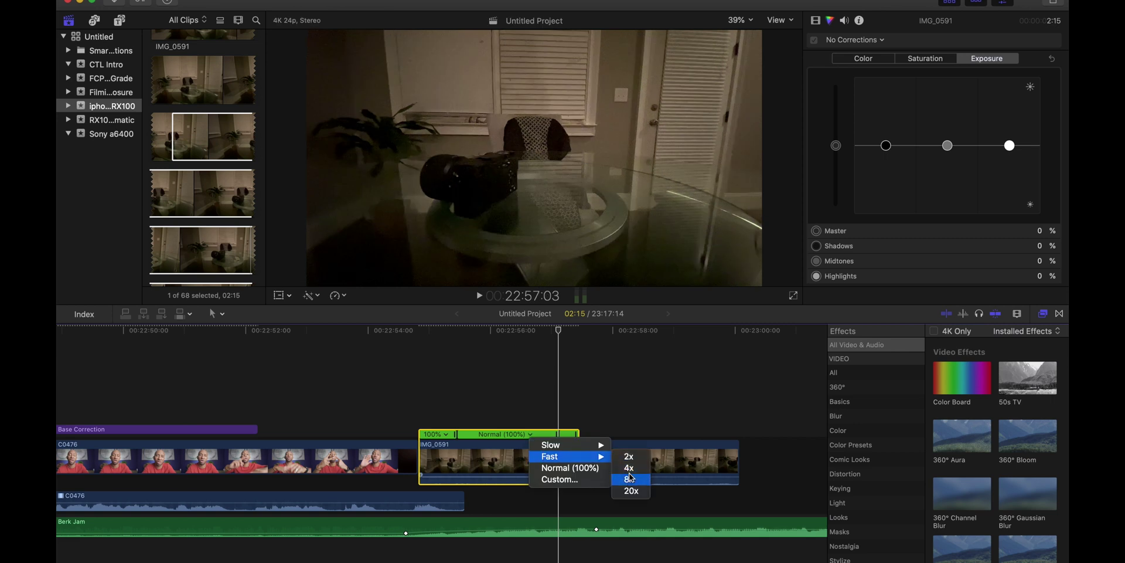
pyautogui.click(631, 477)
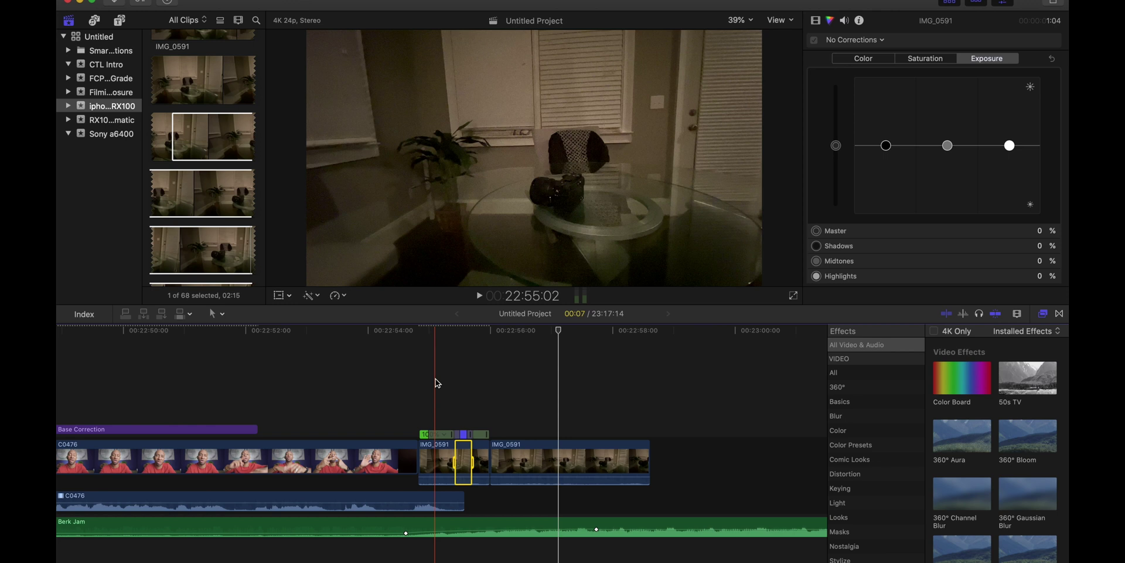
pyautogui.click(447, 453)
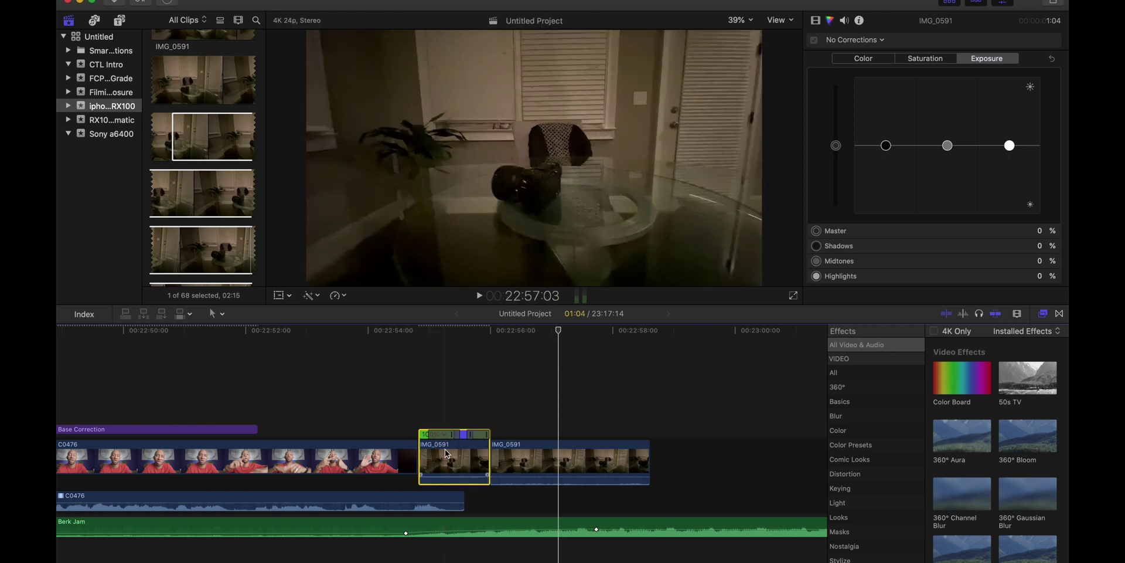
pyautogui.press('super+r')
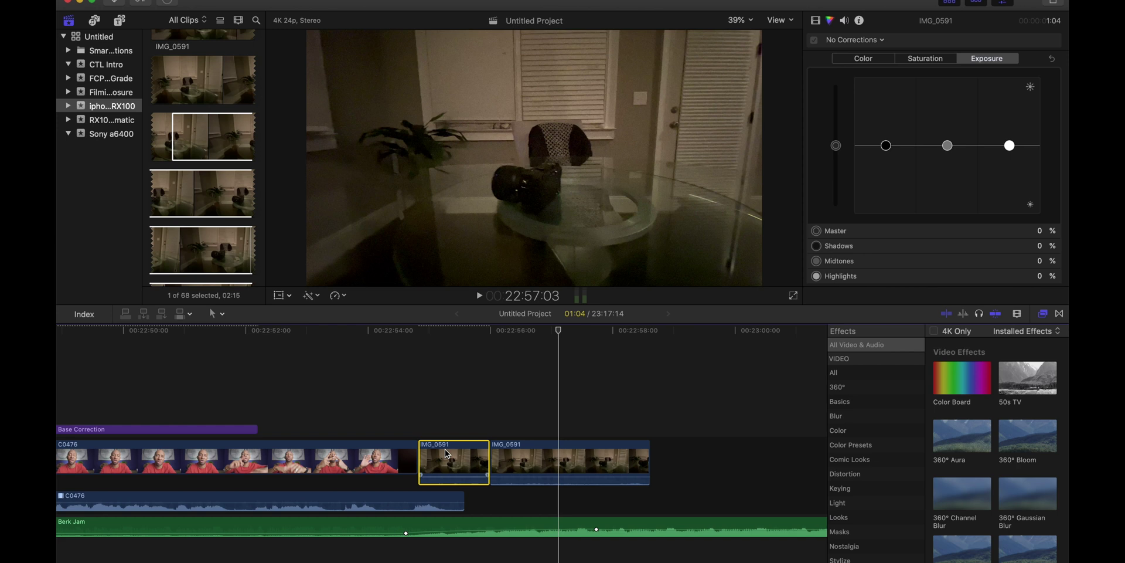
# Fit the project, toggle speed bars on all clips, then deselect to reveal Base Correction's exposure.
pyautogui.press('super+r')
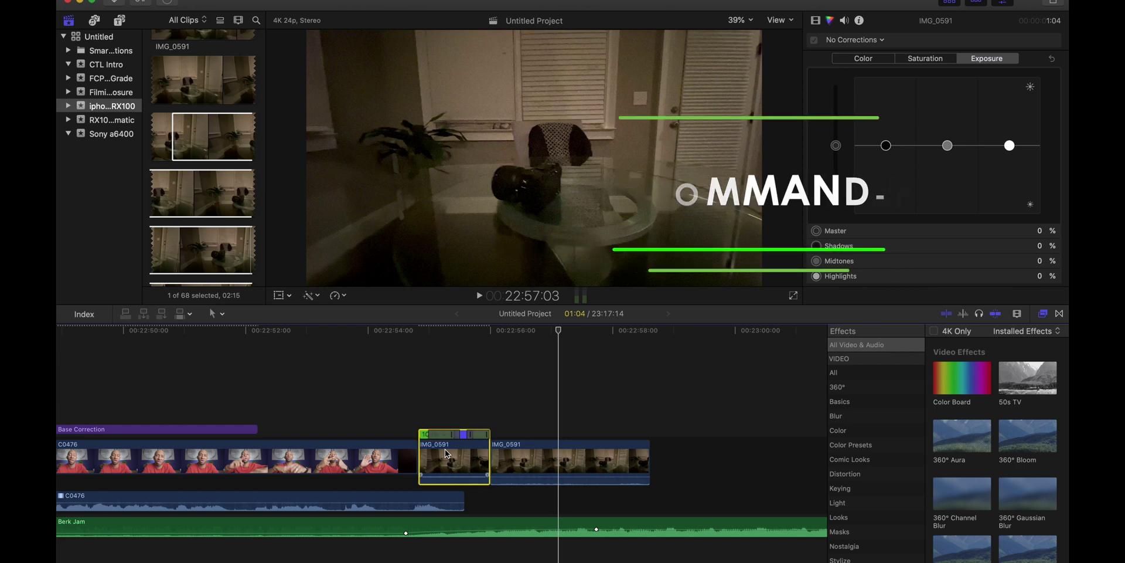
pyautogui.press('super+r')
pyautogui.hotkey('shift', 'z')
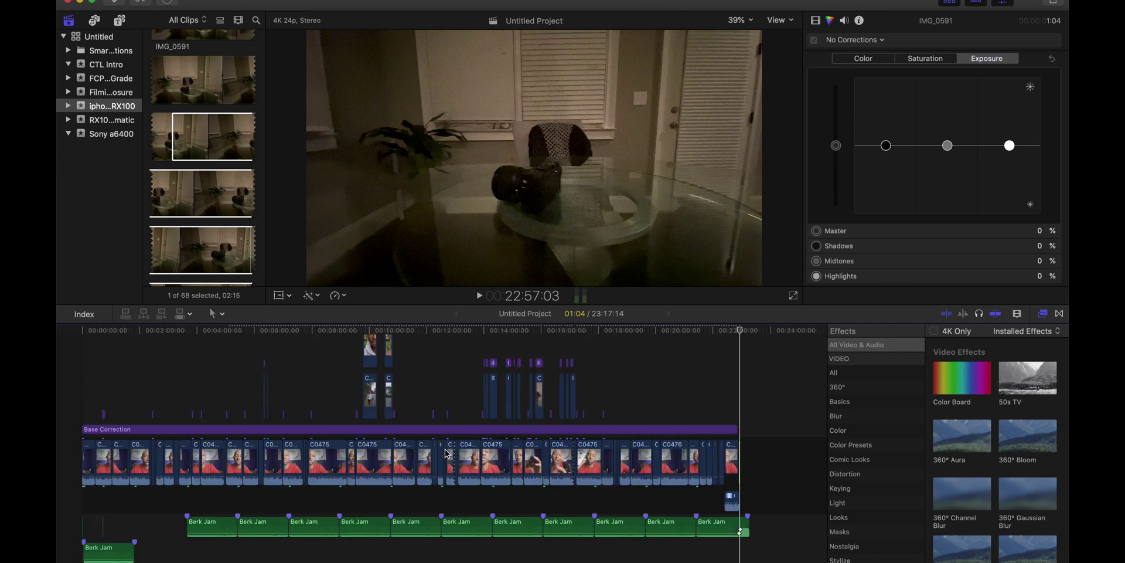
pyautogui.press('super+a')
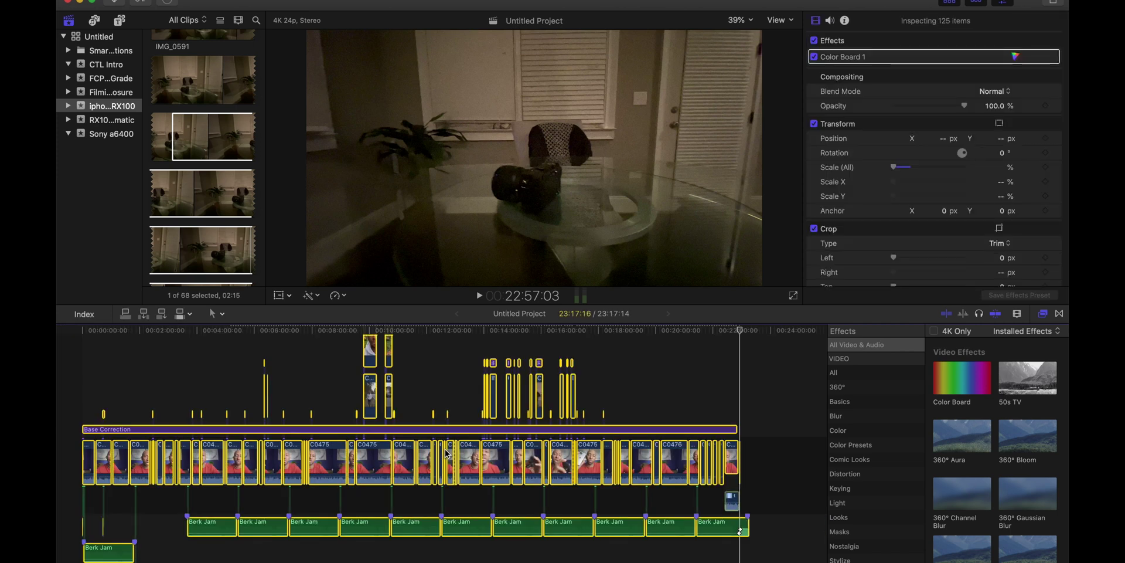
pyautogui.press('super+r')
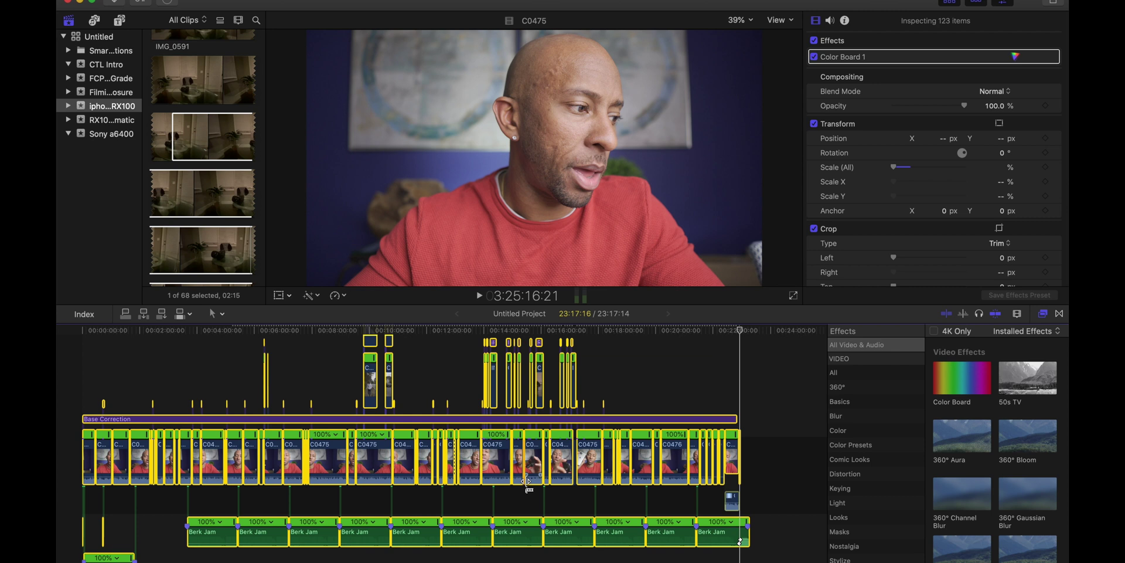
pyautogui.press('super+r')
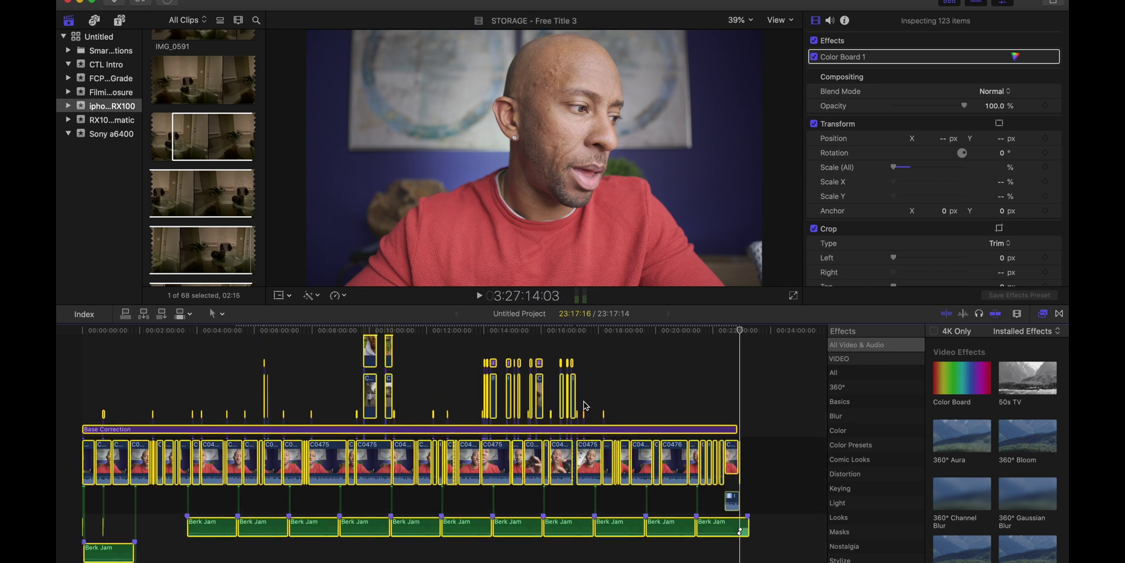
pyautogui.click(630, 399)
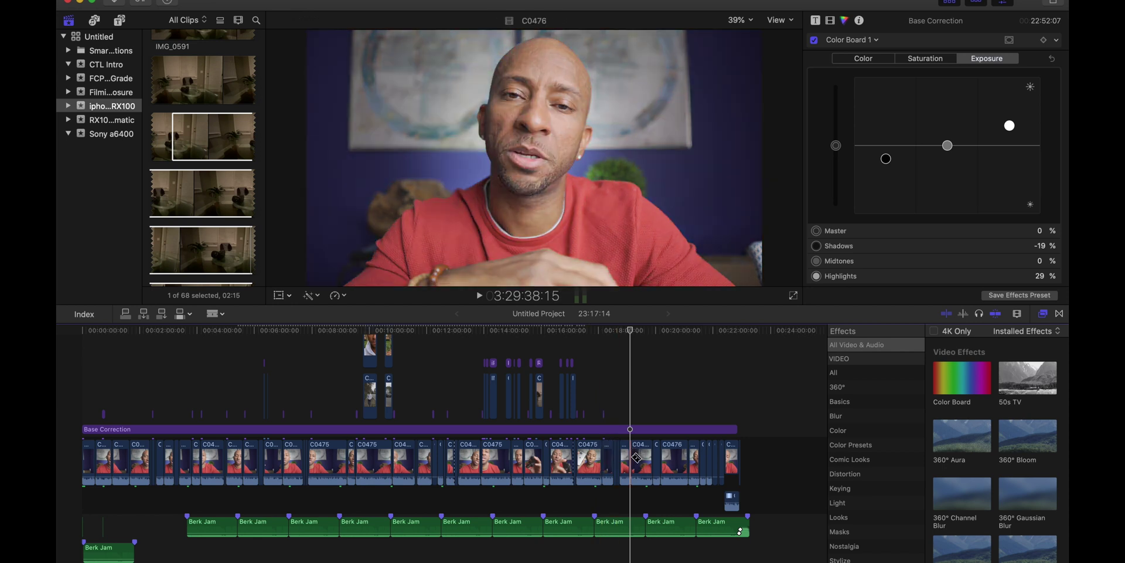
# Zoom in around the playhead and select the C0476 clip near 18:52.
pyautogui.click(641, 458)
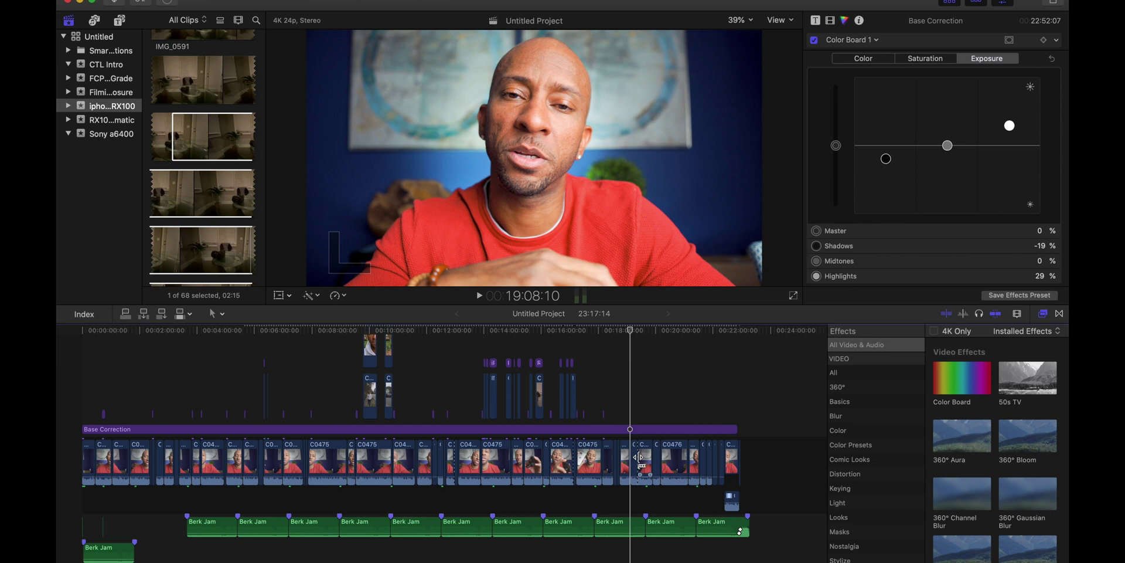
pyautogui.press('super+equal')
pyautogui.press('super+equal')
pyautogui.press('super+equal')
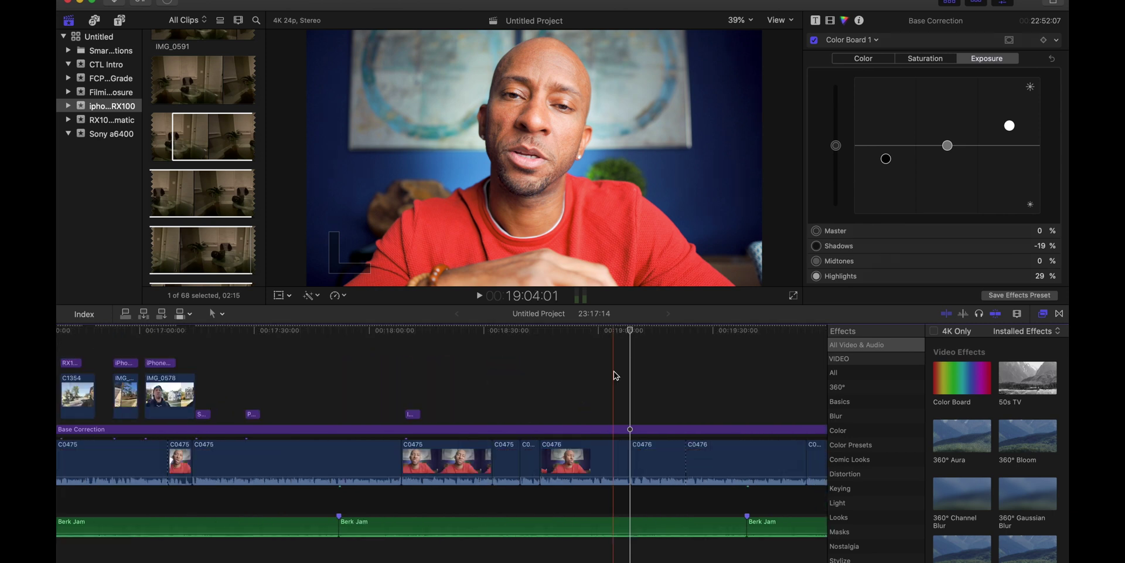
pyautogui.click(571, 449)
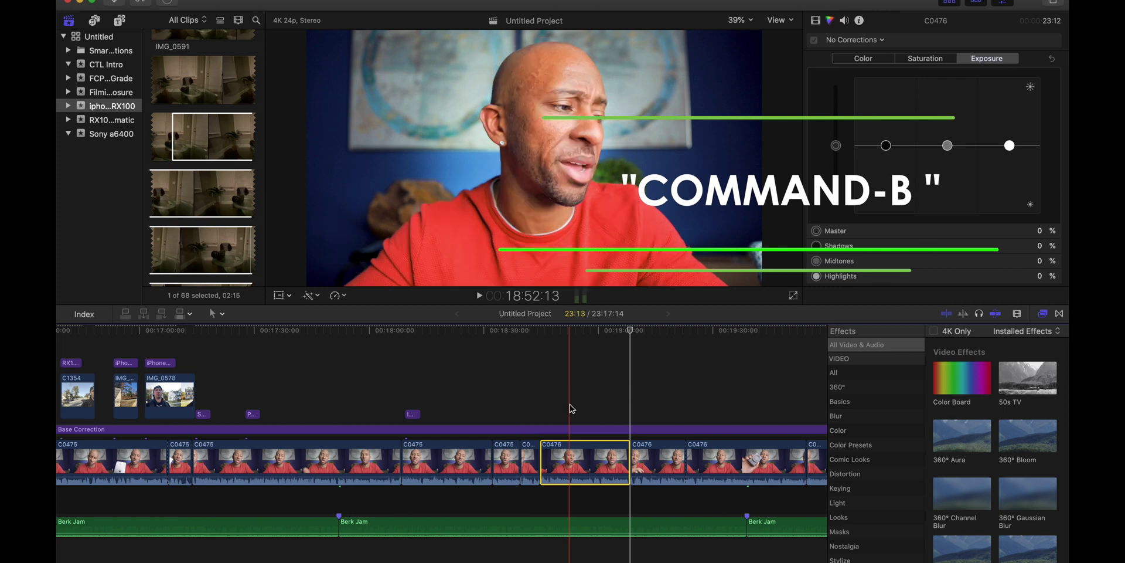
# Split C0476 at the skimmer, trim one piece's end and the following piece's start.
pyautogui.press('super+b')
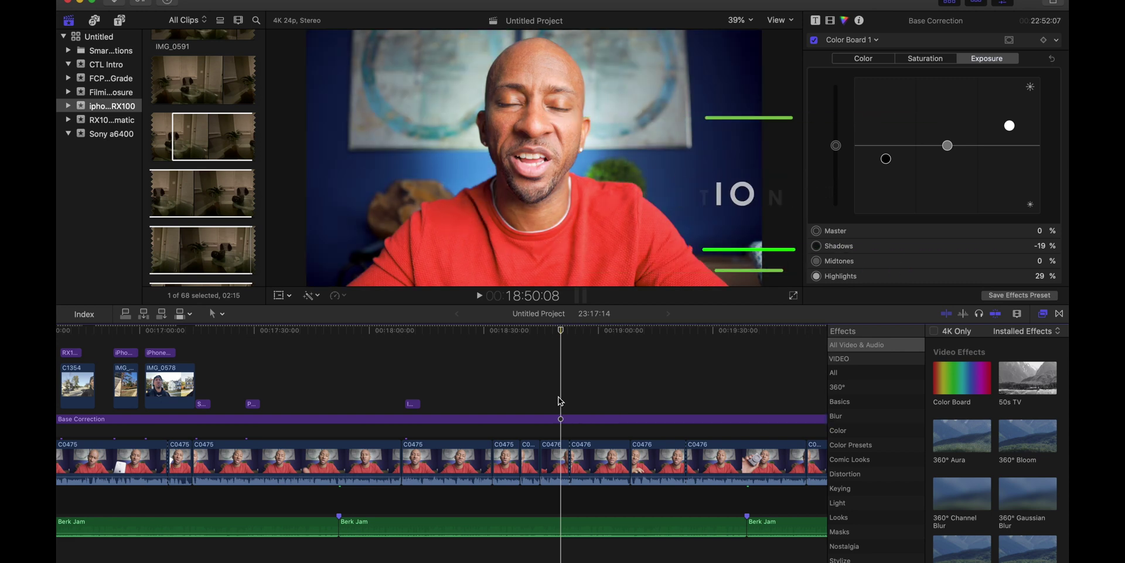
pyautogui.click(562, 449)
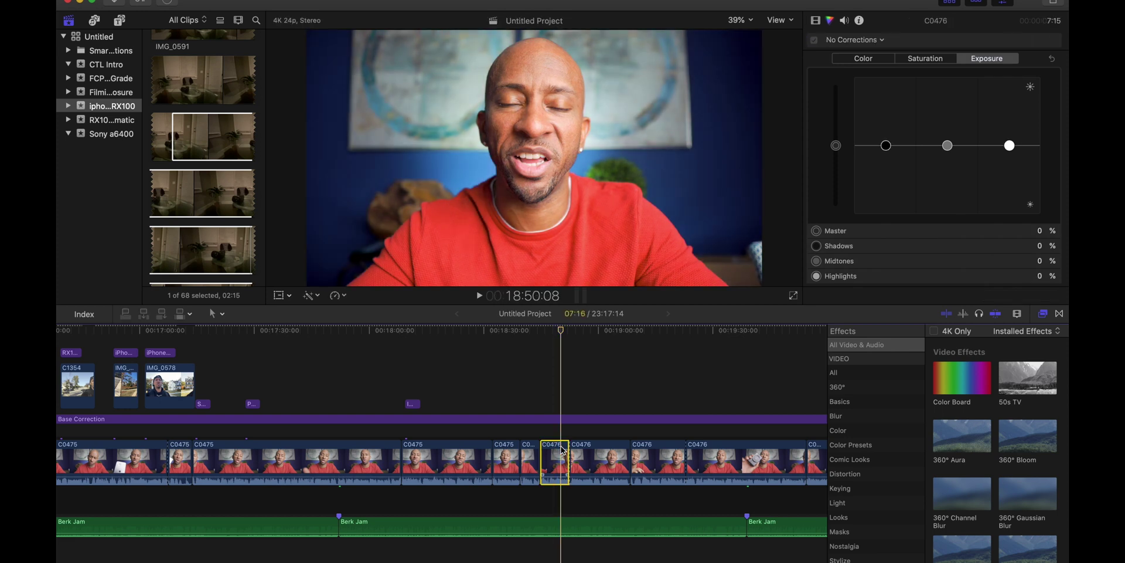
pyautogui.hotkey('alt', ']')
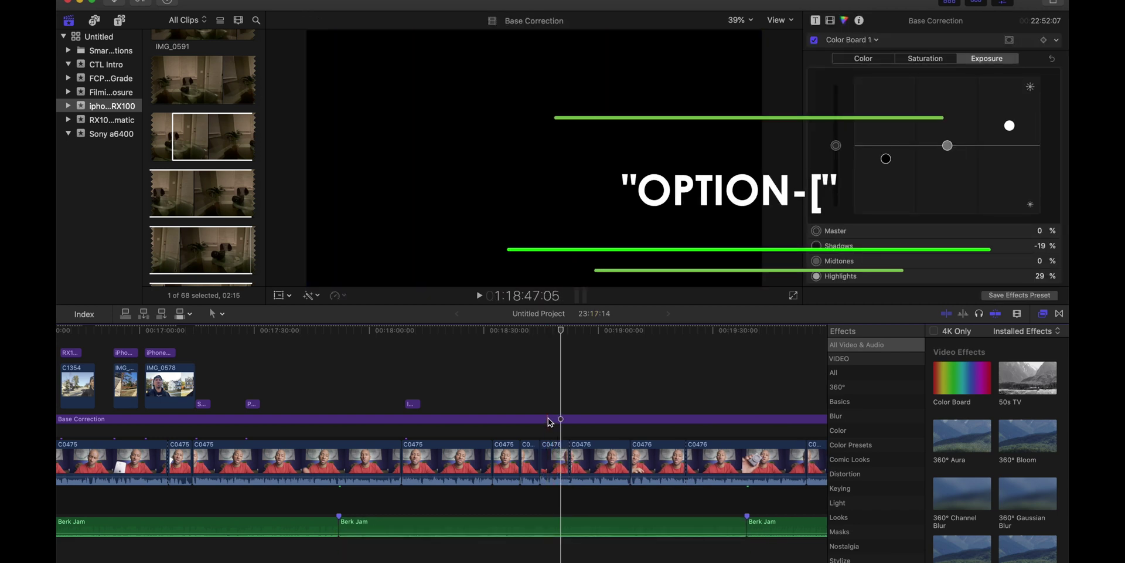
pyautogui.click(540, 449)
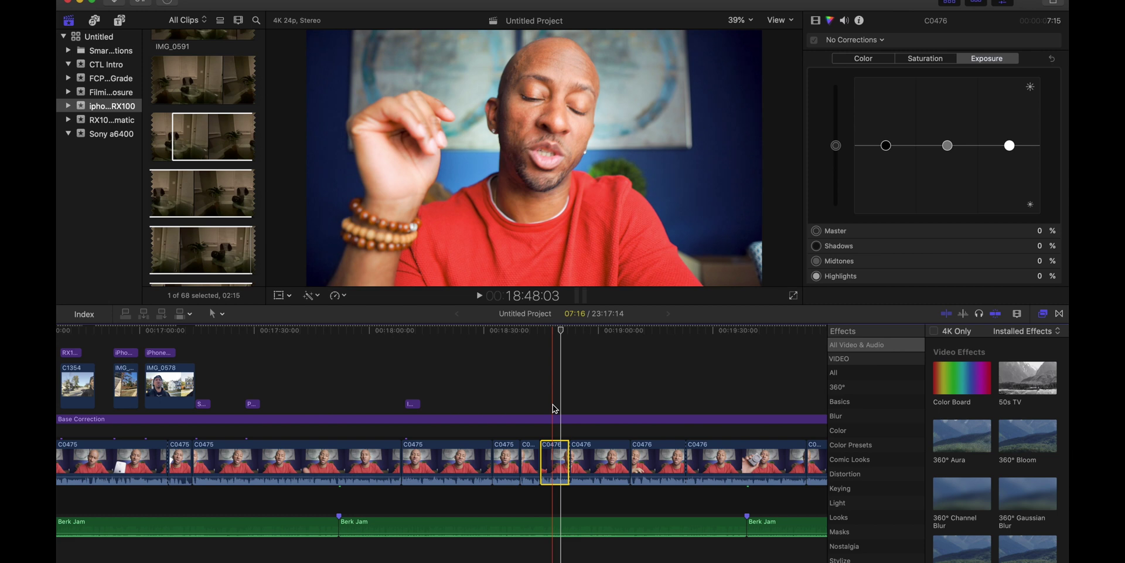
pyautogui.hotkey('alt', '[')
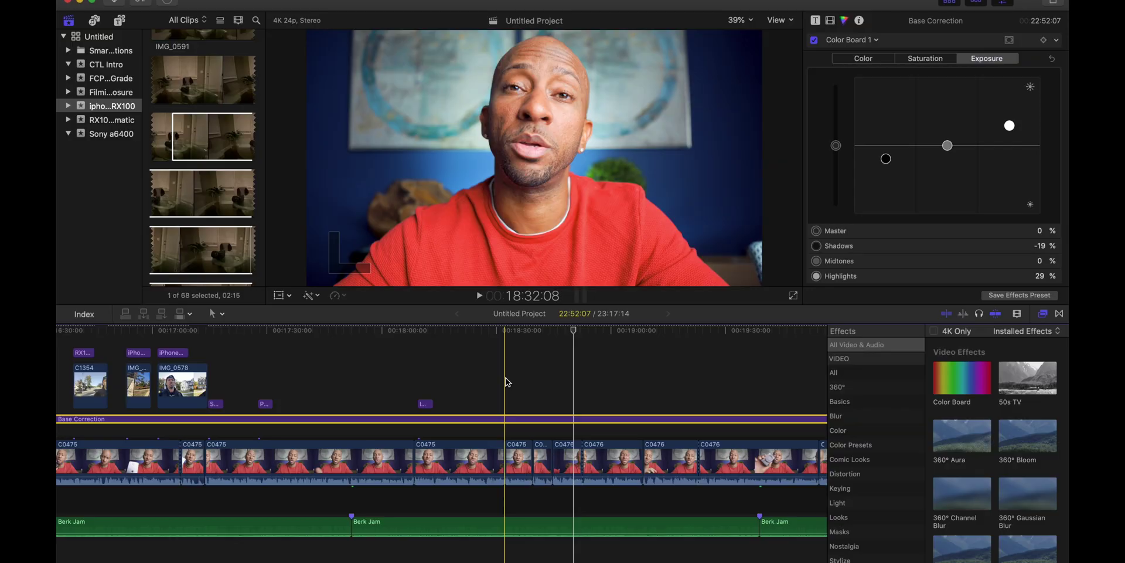
pyautogui.click(508, 382)
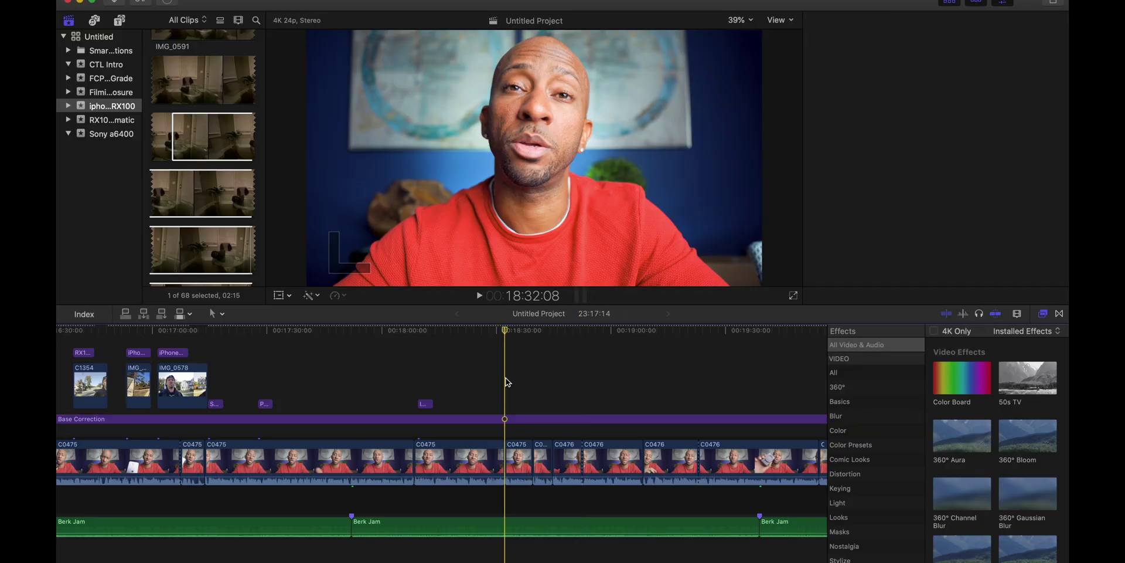
# Switch the Base Correction adjustment clip off and back on with V.
pyautogui.click(489, 419)
pyautogui.press('v')
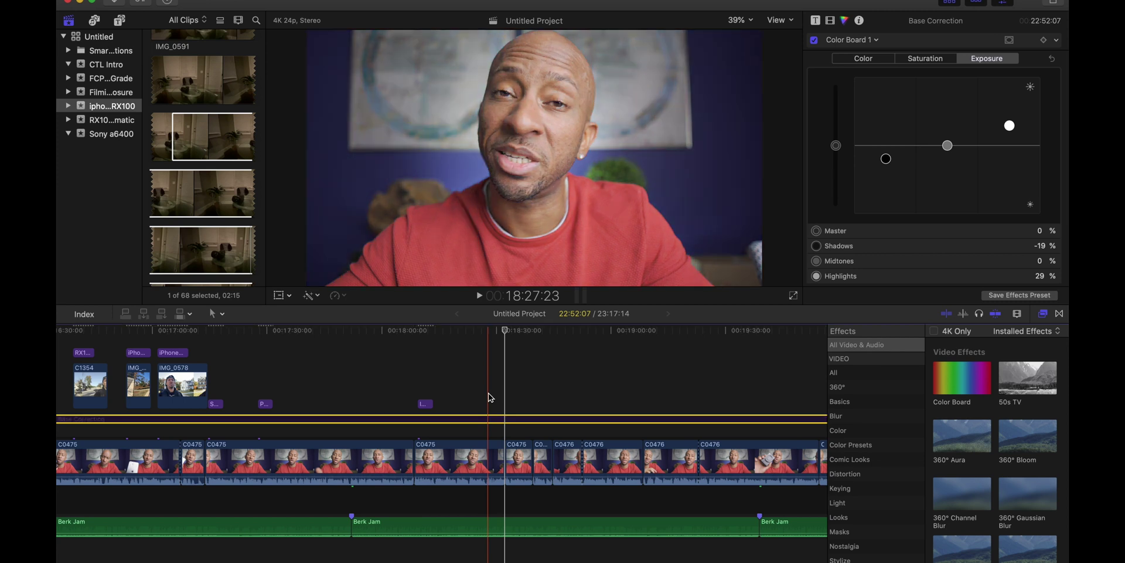
pyautogui.press('v')
pyautogui.press('v')
pyautogui.press('v')
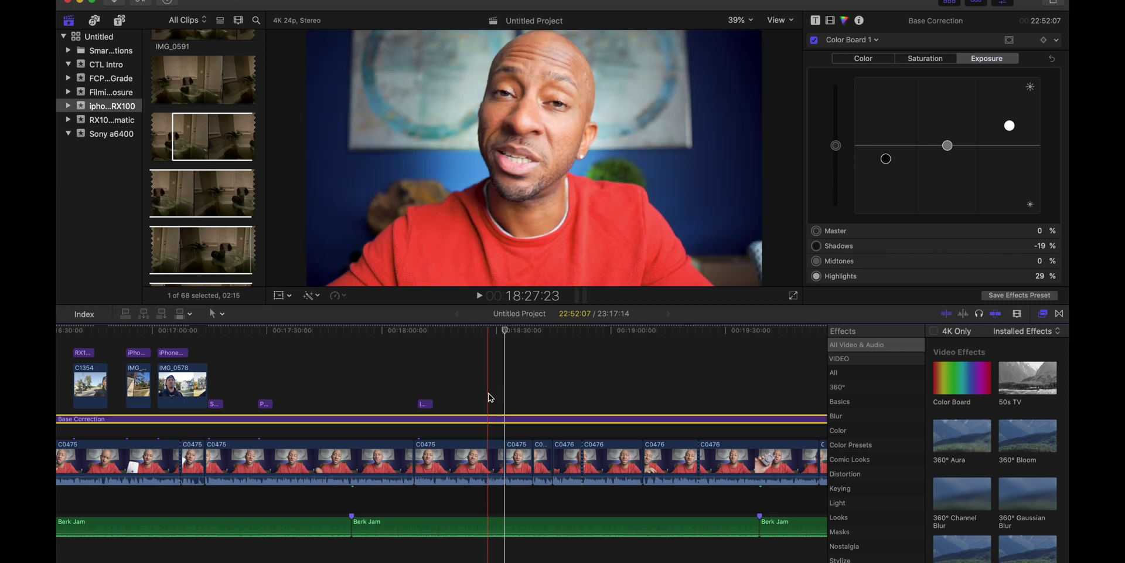
# Fit the whole project in the timeline and solo-preview the IMG_0595 connected clip.
pyautogui.hscroll(-5, 283, 366)
pyautogui.hscroll(-5, 283, 366)
pyautogui.hscroll(-5, 283, 367)
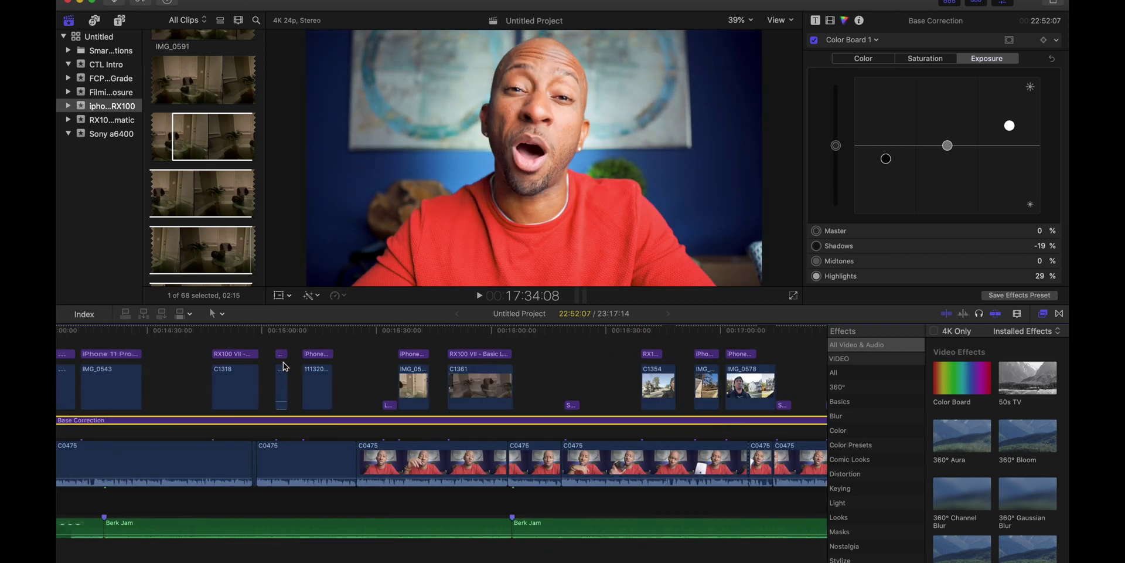
pyautogui.hscroll(-3, 283, 367)
pyautogui.hscroll(-5, 283, 366)
pyautogui.hscroll(-5, 283, 366)
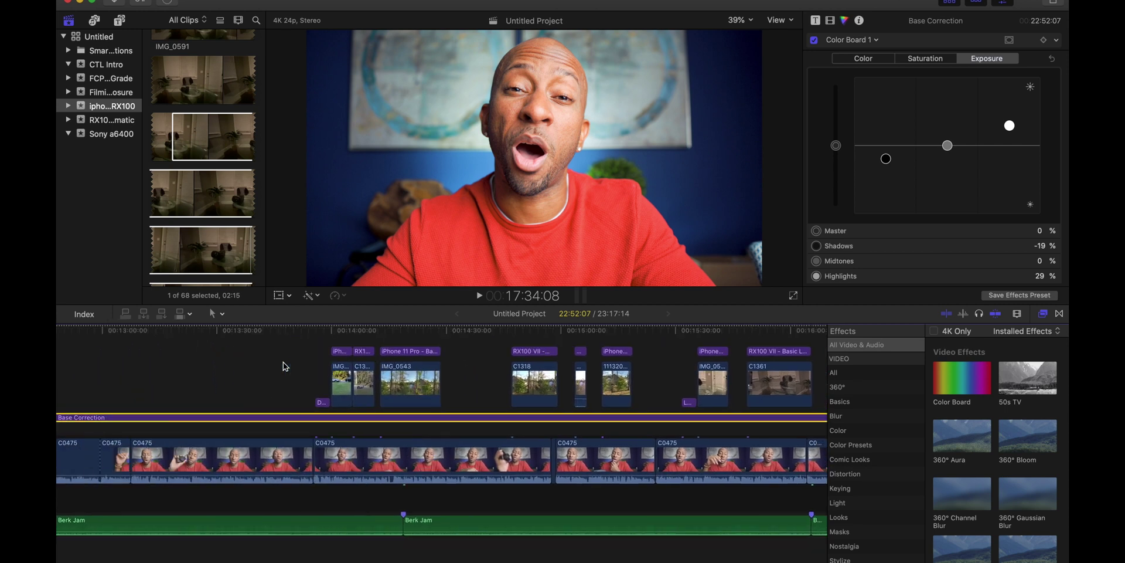
pyautogui.hotkey('shift', 'z')
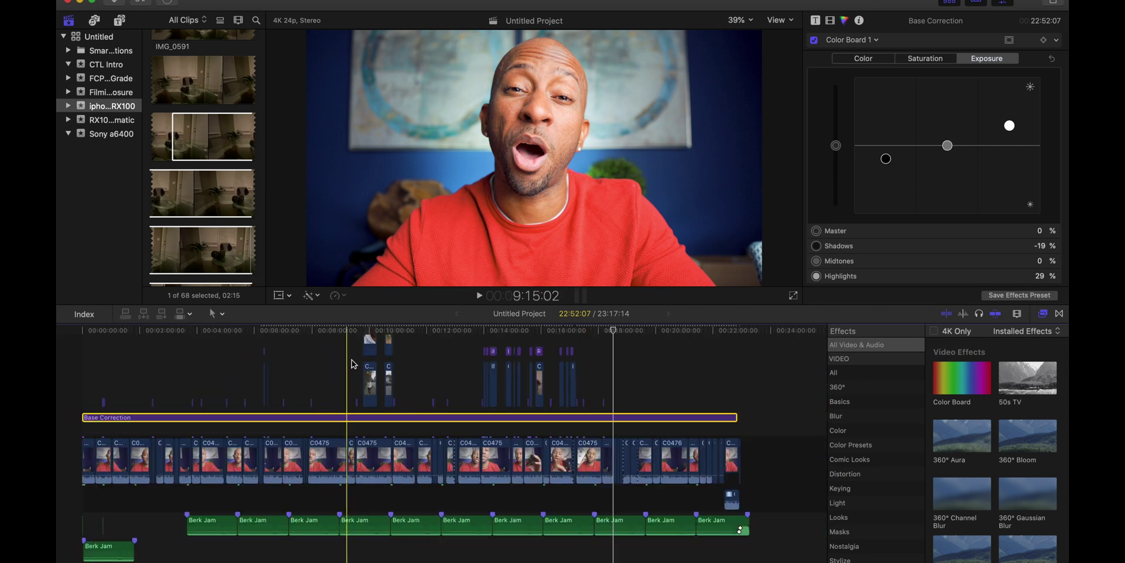
pyautogui.click(372, 348)
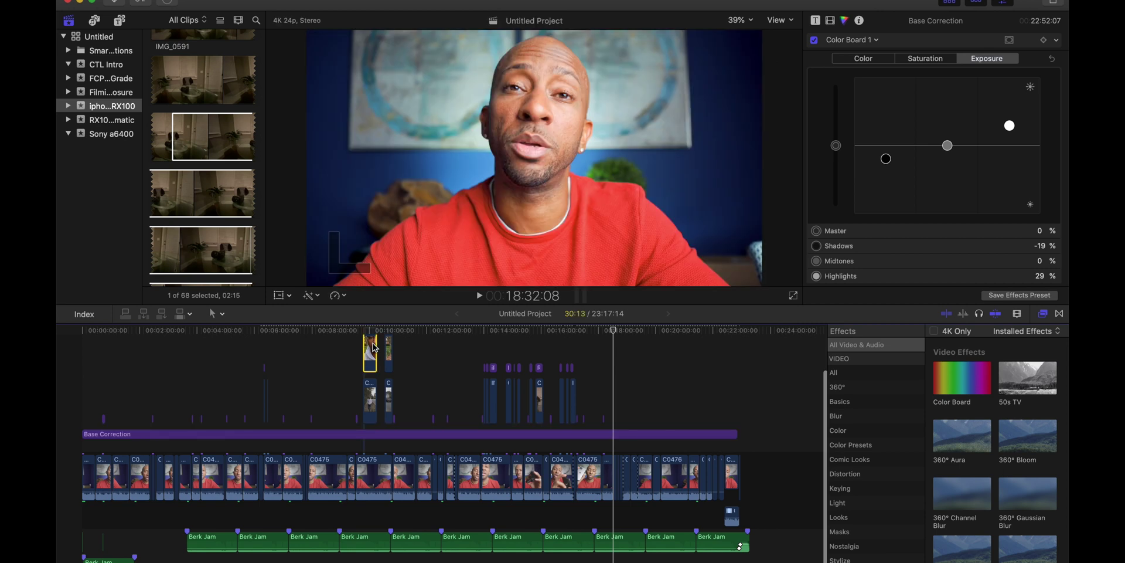
pyautogui.press('super+alt+s')
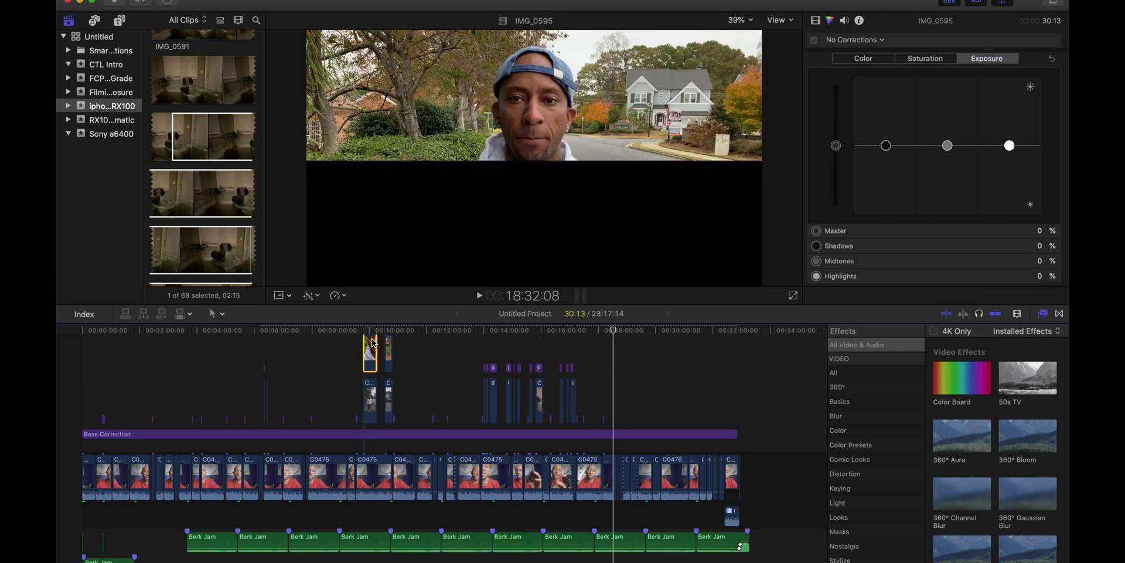
# At about 09:47, disable the upper connected clip and show C0475's Color Board.
pyautogui.click(363, 329)
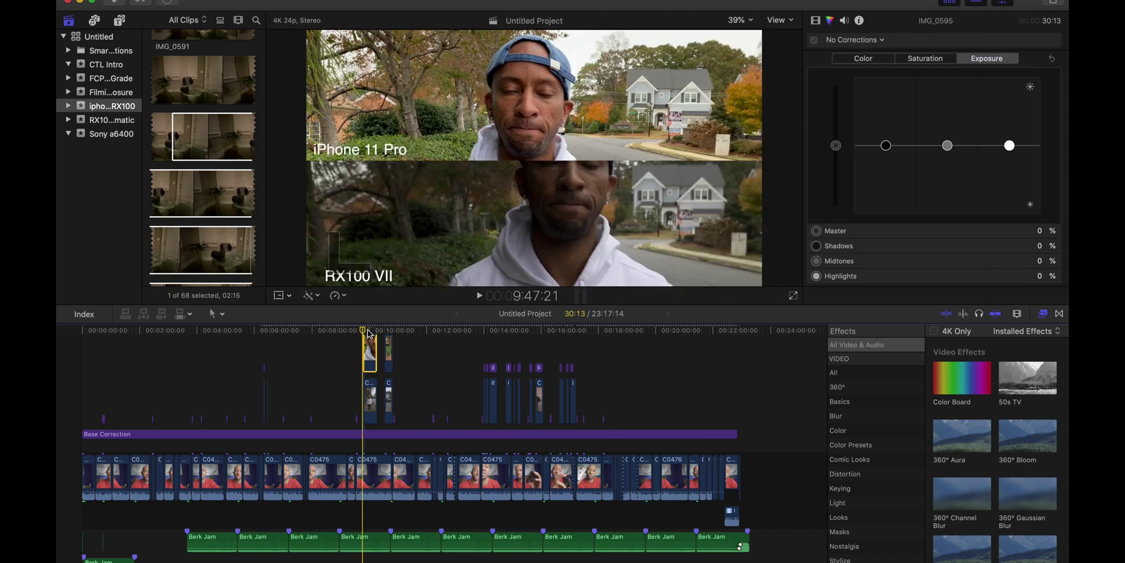
pyautogui.press('super+z')
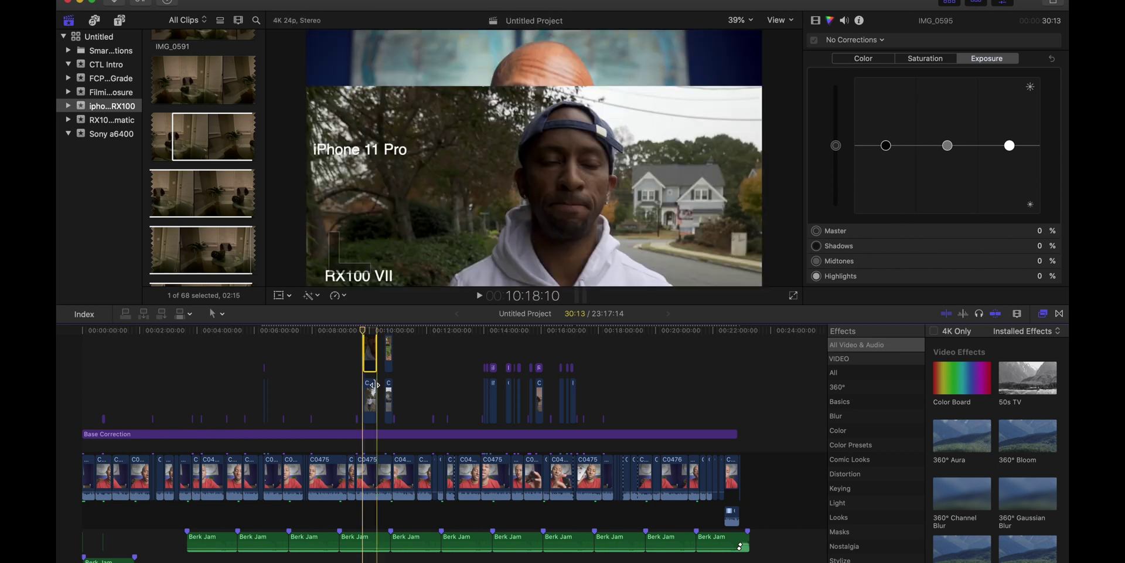
pyautogui.click(371, 388)
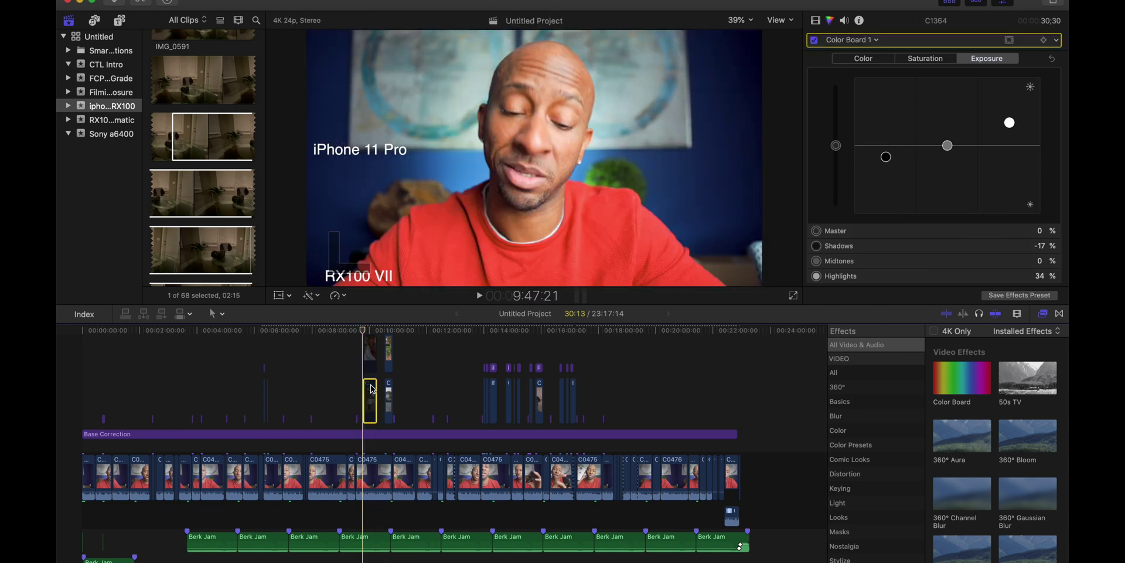
pyautogui.click(369, 358)
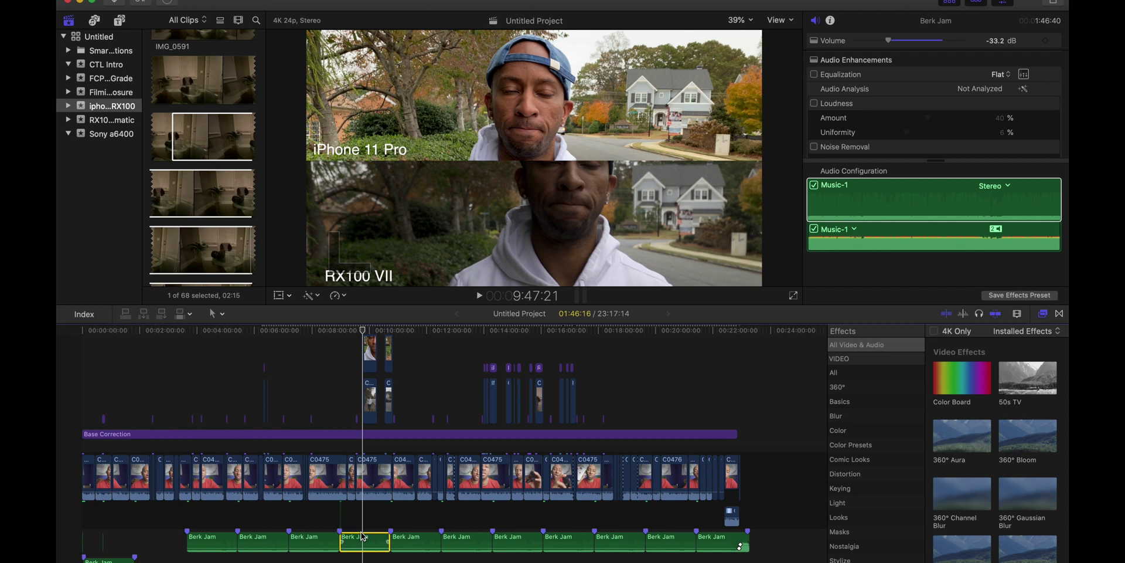
pyautogui.click(379, 475)
pyautogui.press('super+6')
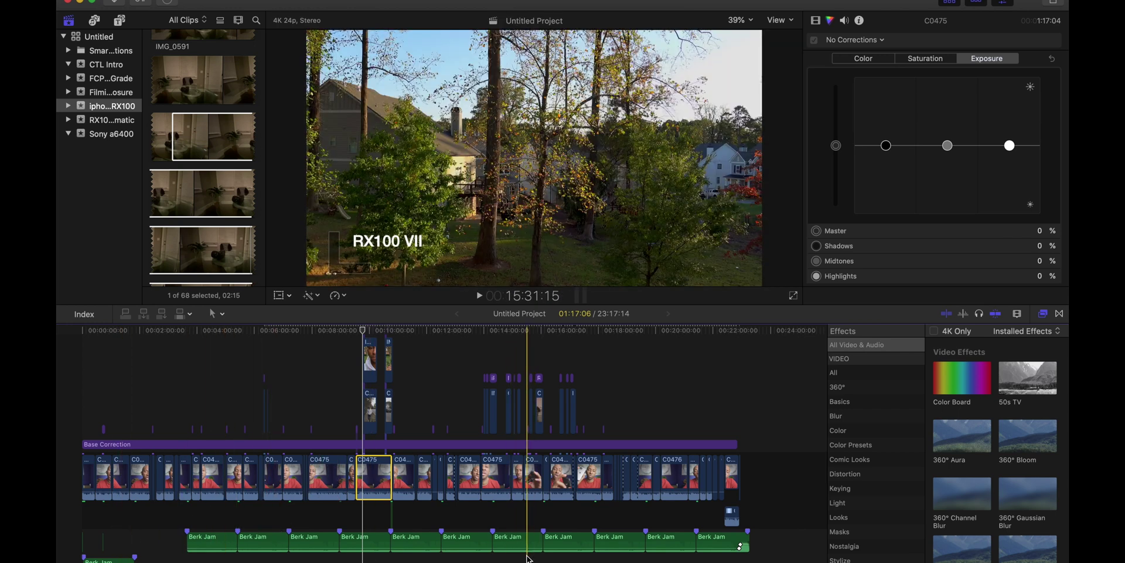
# Select every Berk Jam music clip and compound them into 'background track'.
pyautogui.scroll(-3, 529, 557)
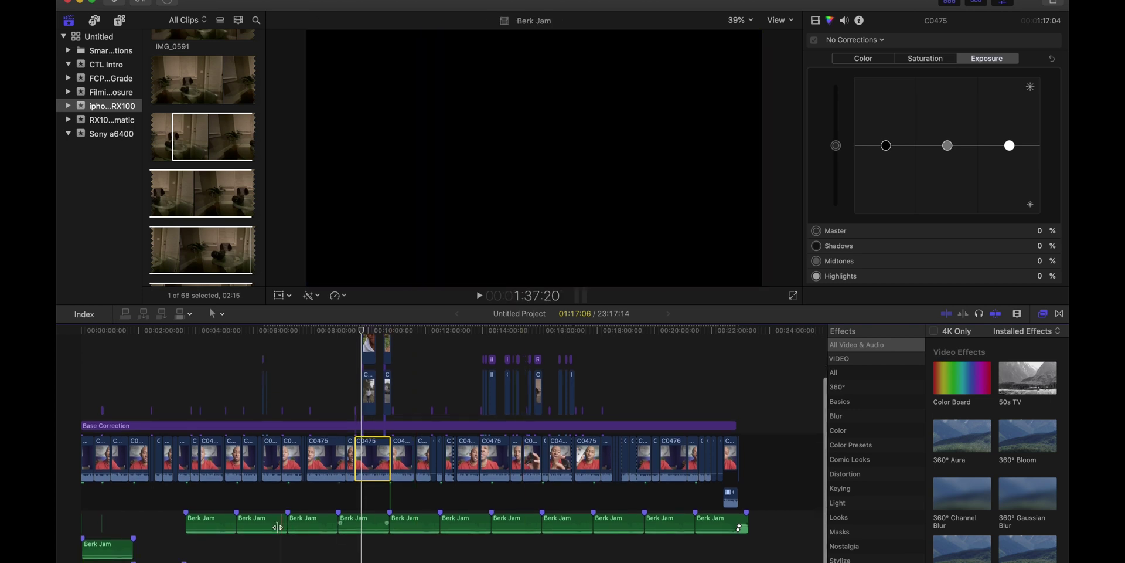
pyautogui.click(115, 548)
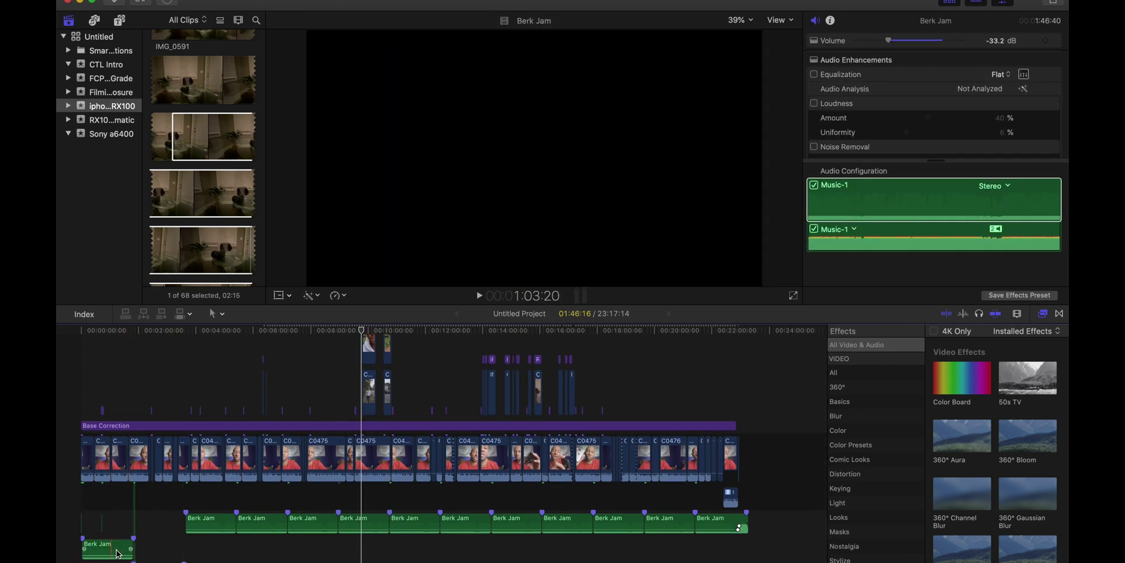
pyautogui.keyDown('super'); pyautogui.click(145, 559); pyautogui.keyUp('super')
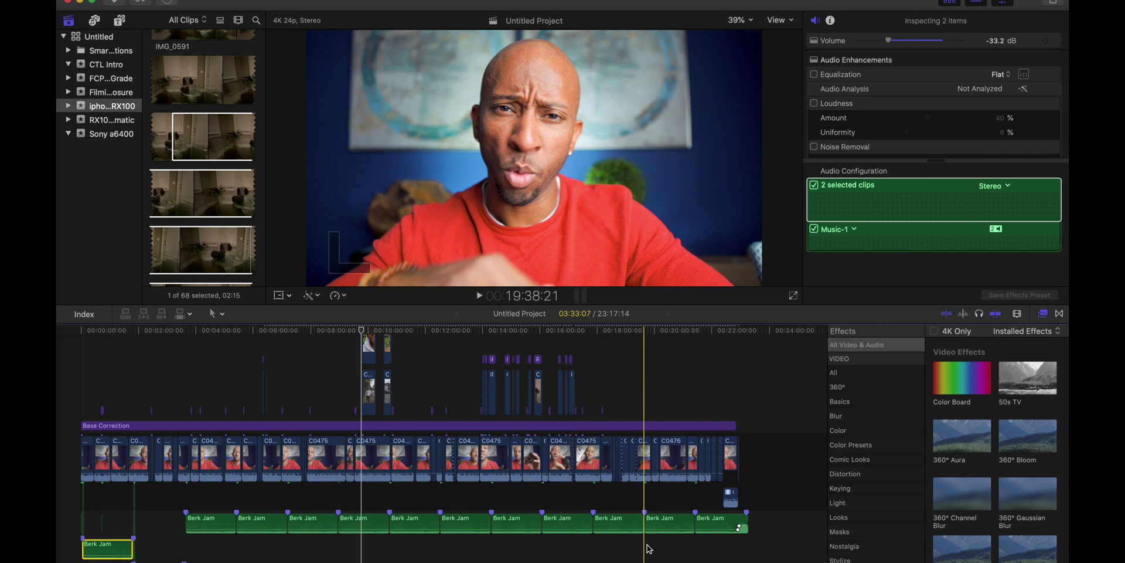
pyautogui.keyDown('shift'); pyautogui.click(719, 523); pyautogui.keyUp('shift')
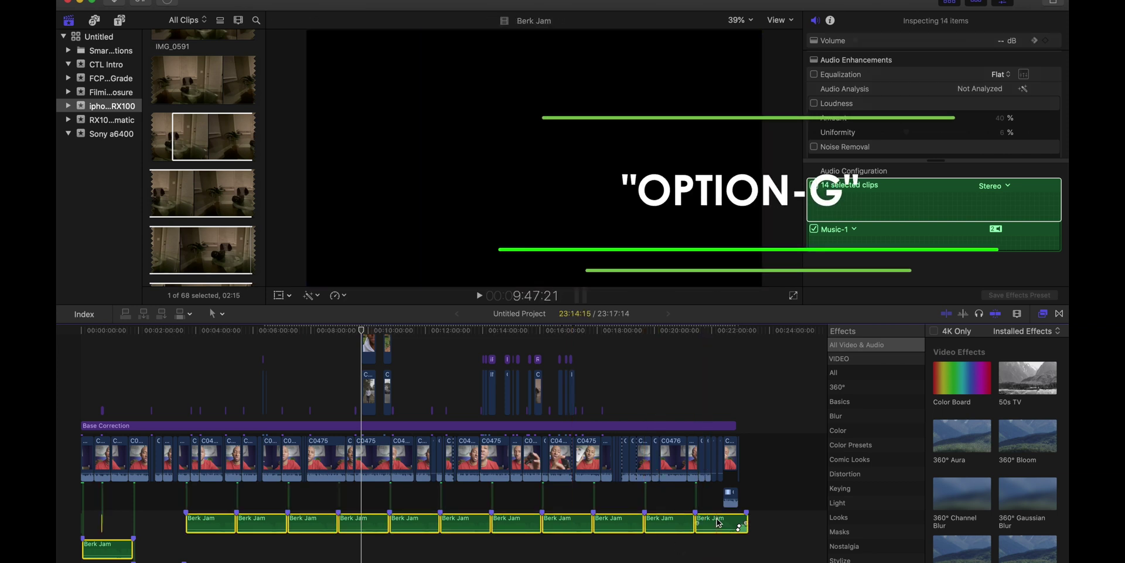
pyautogui.hotkey('alt', 'g')
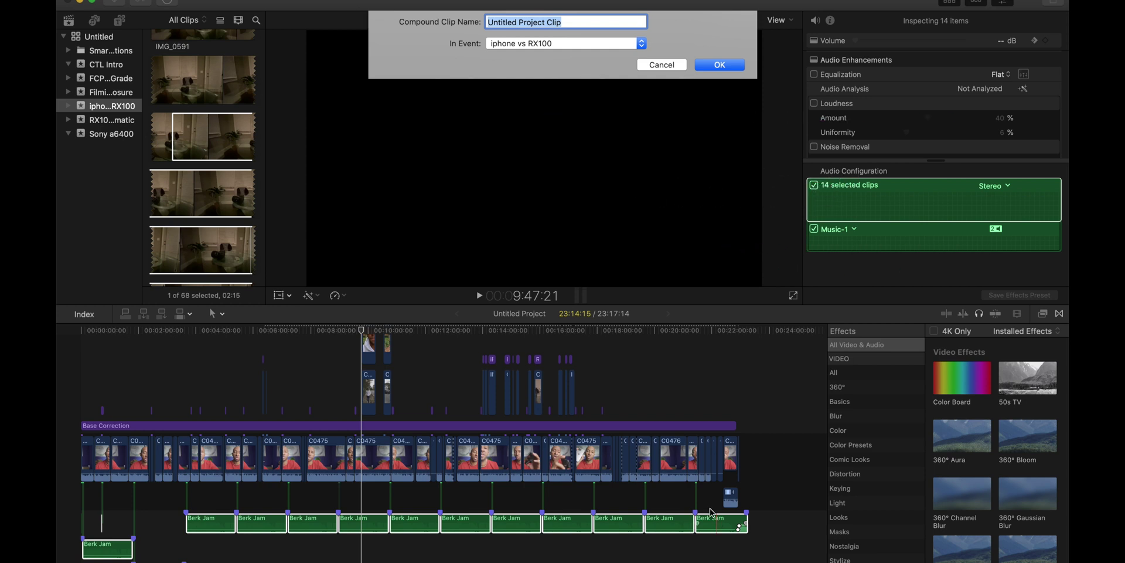
pyautogui.write('background track')
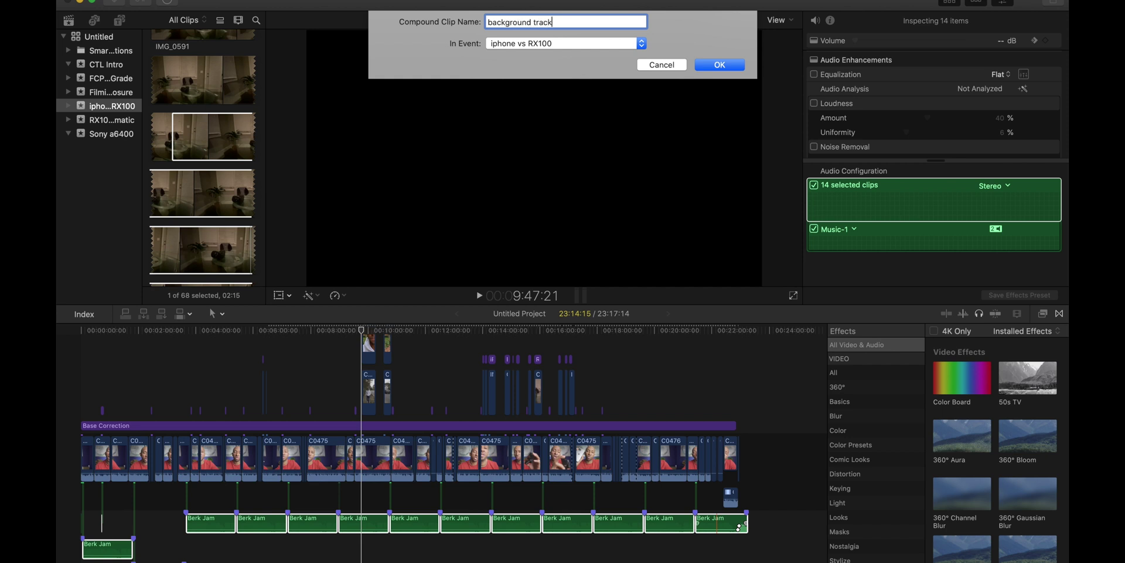
pyautogui.press('Return')
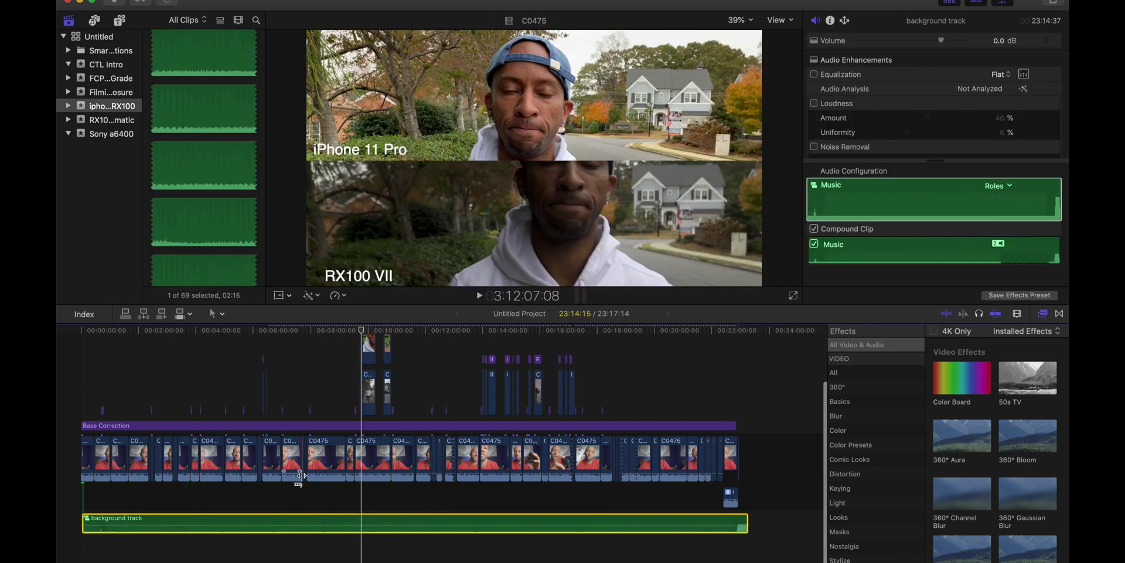
# Trim the end of C0475 with Option-], then undo the trim.
pyautogui.click(326, 461)
pyautogui.press('super+6')
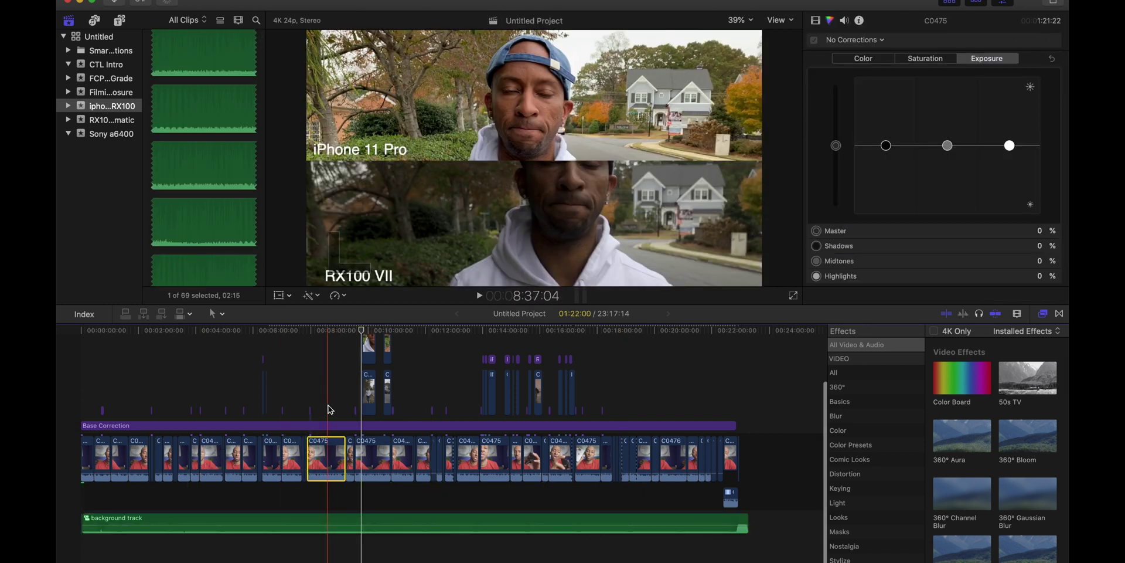
pyautogui.hotkey('alt', ']')
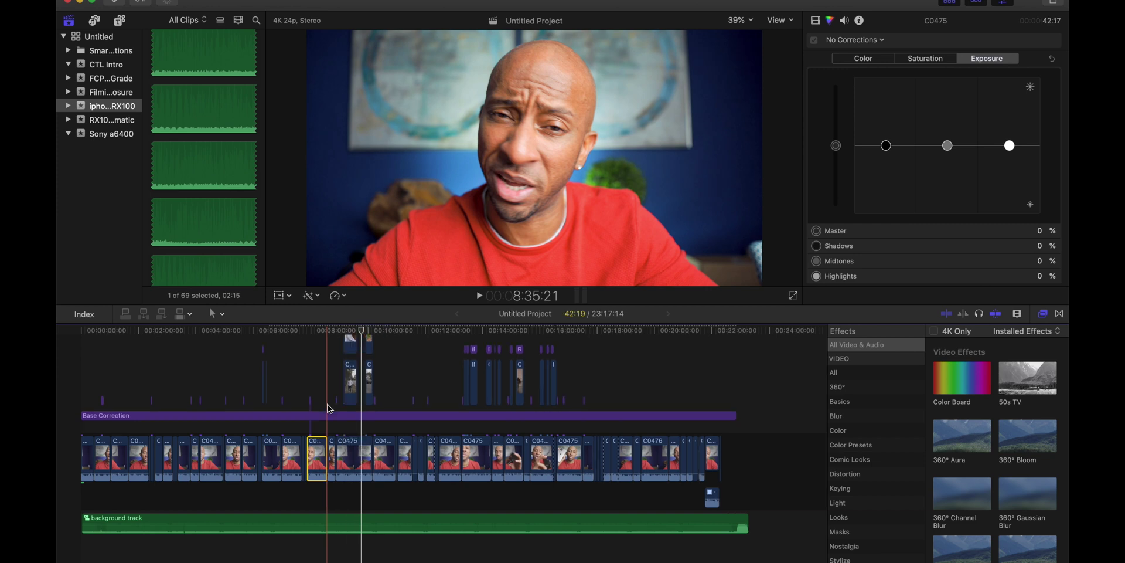
pyautogui.press('super+z')
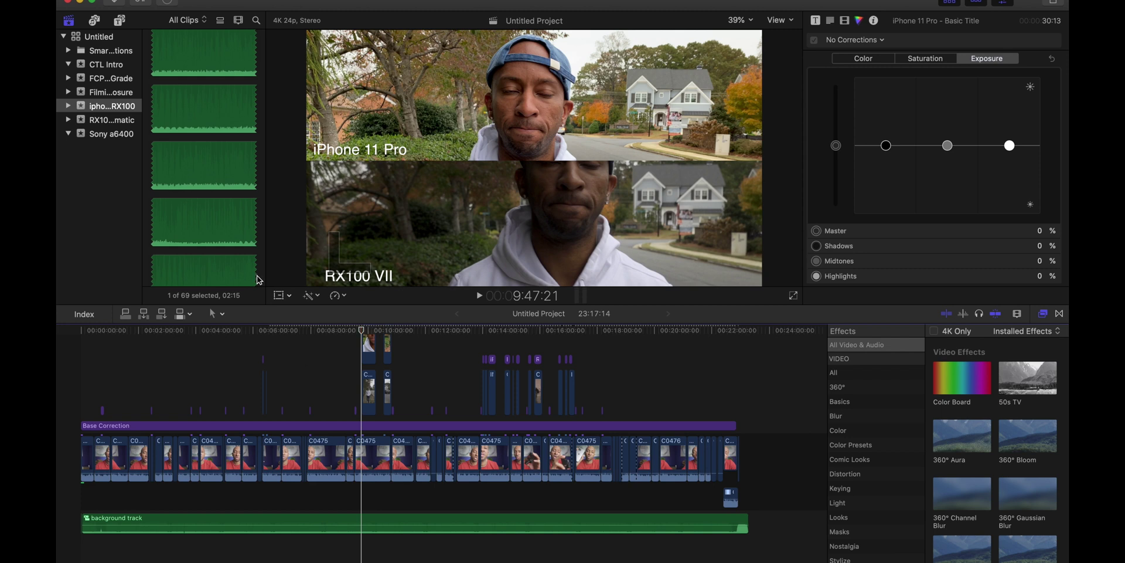
# Open the background track compound clip, then return to the Untitled Project timeline.
pyautogui.click(215, 178)
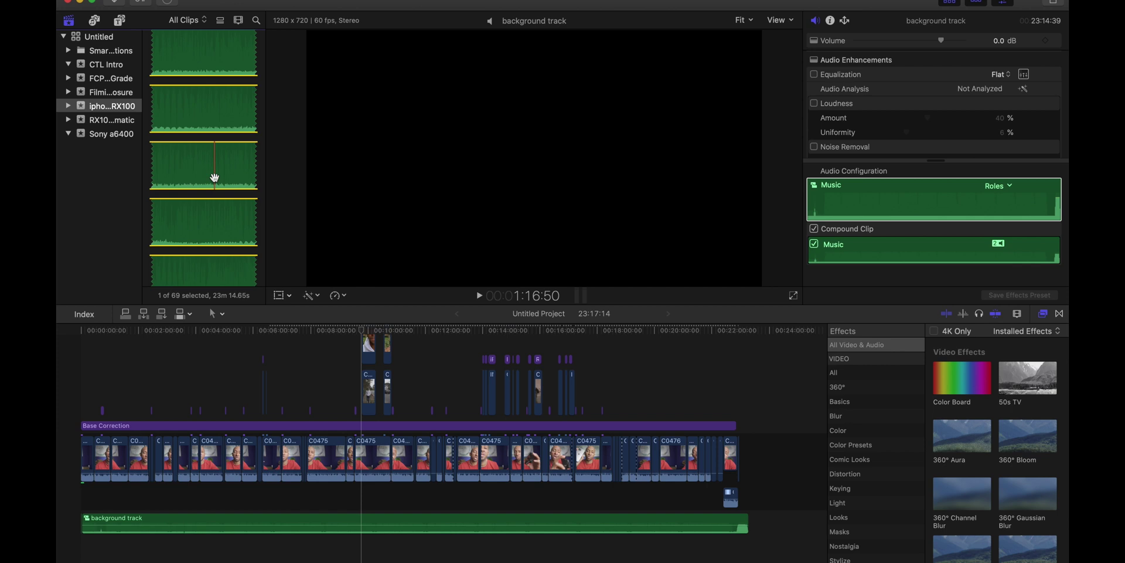
pyautogui.click(333, 378)
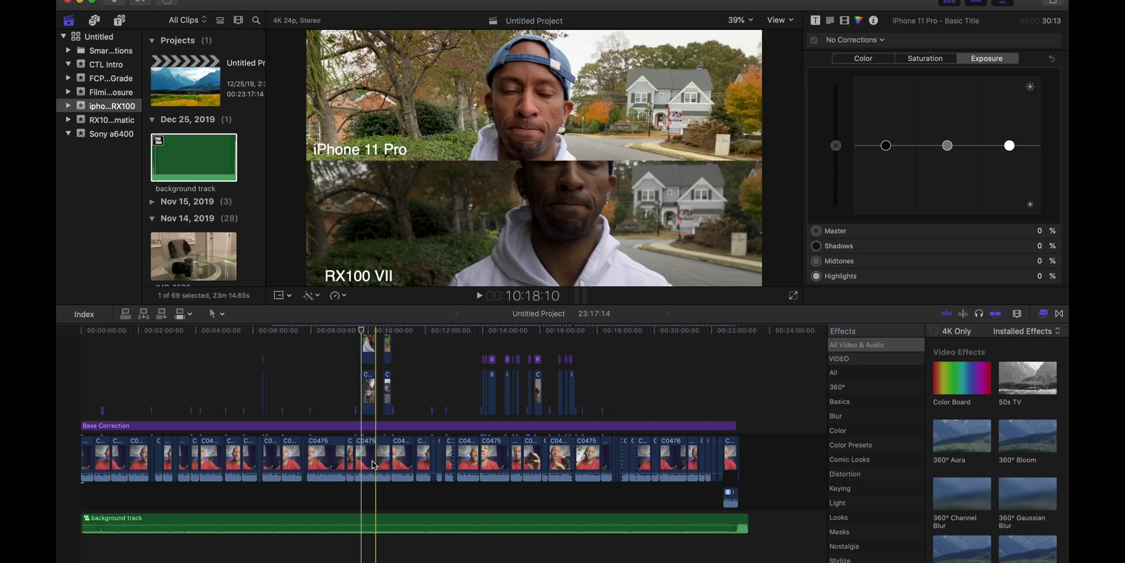
pyautogui.click(360, 517)
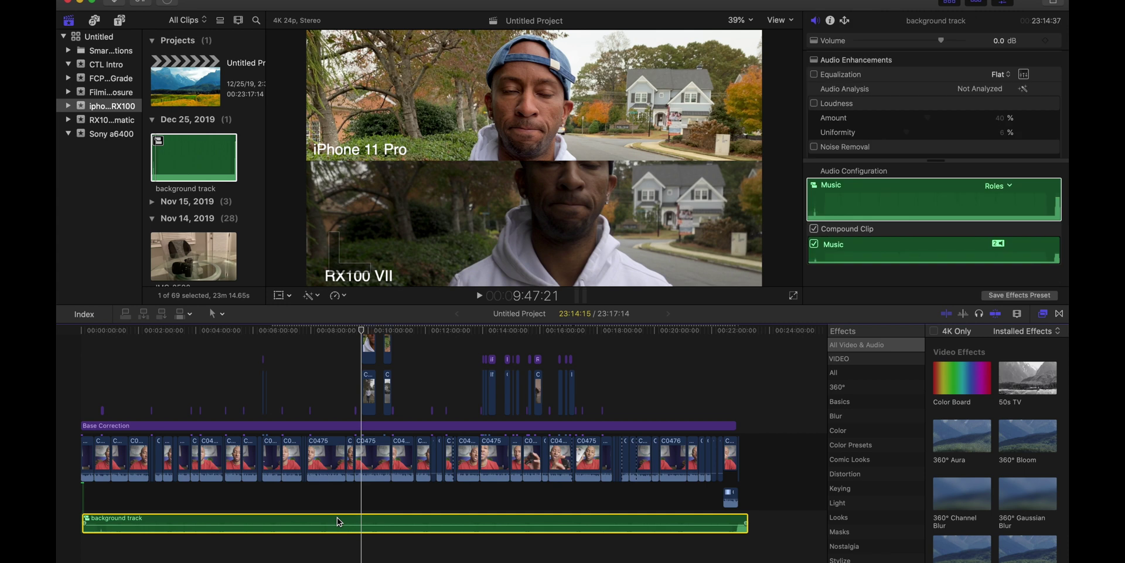
pyautogui.doubleClick(337, 518)
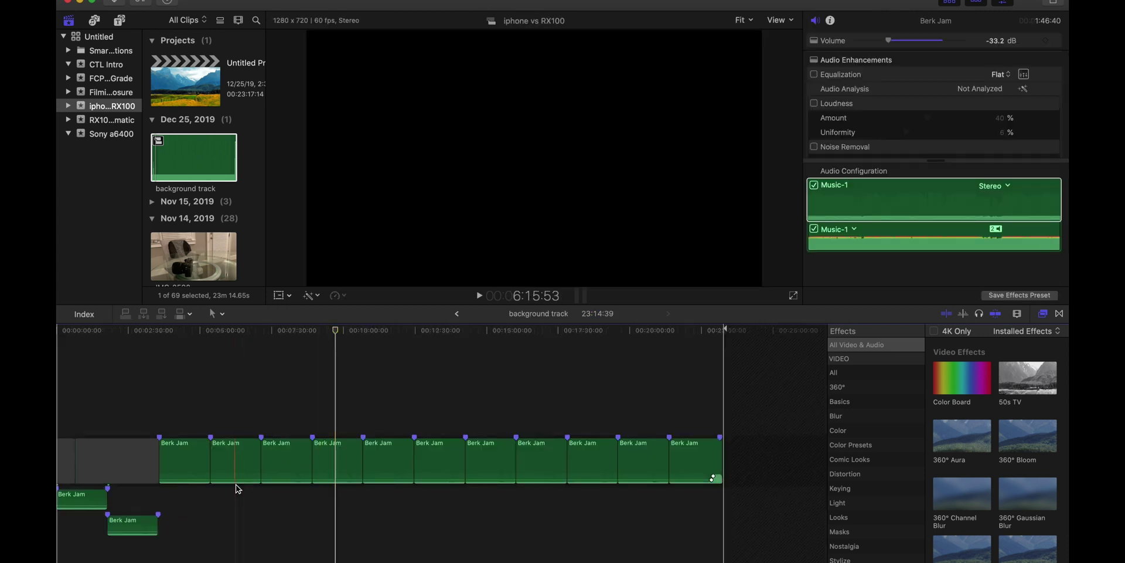
pyautogui.moveTo(286, 459)
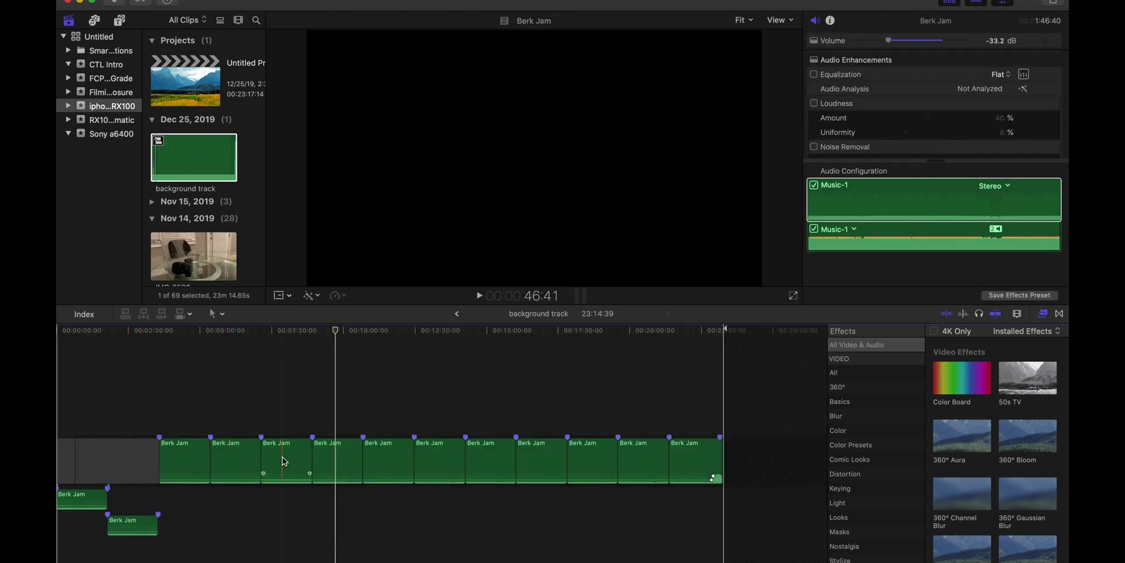
pyautogui.click(457, 314)
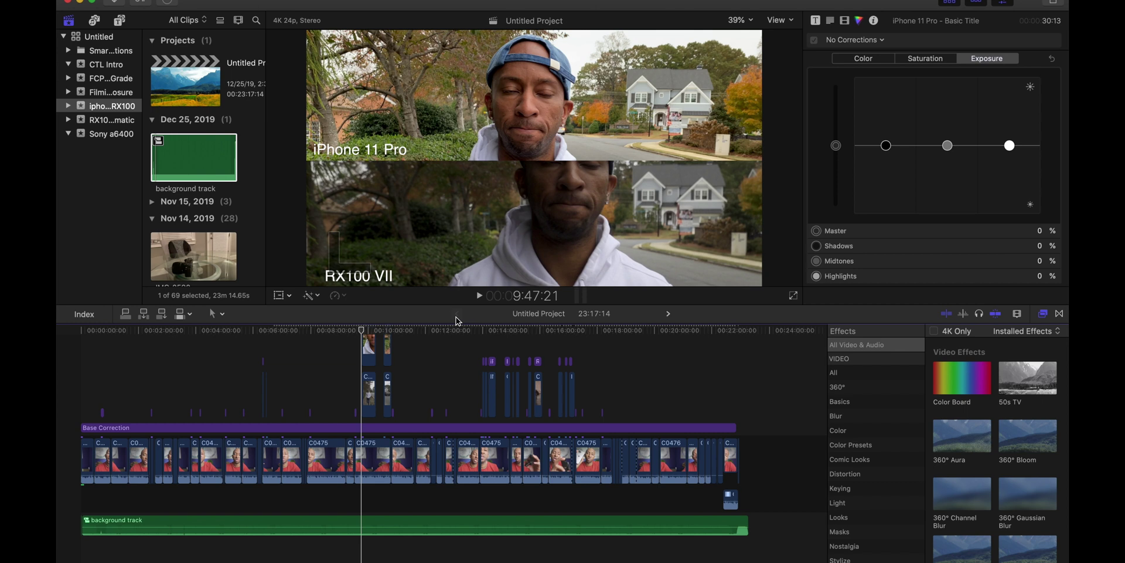
# Paste C0475's Linear Phase EQ and Compressor audio effects onto the 34 following clips.
pyautogui.click(379, 451)
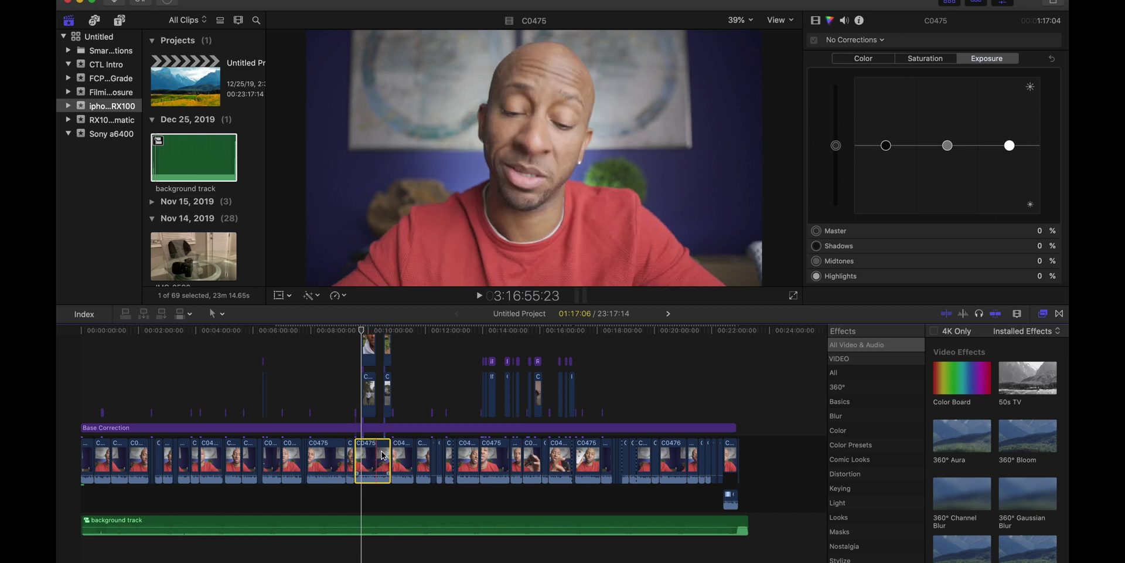
pyautogui.click(403, 459)
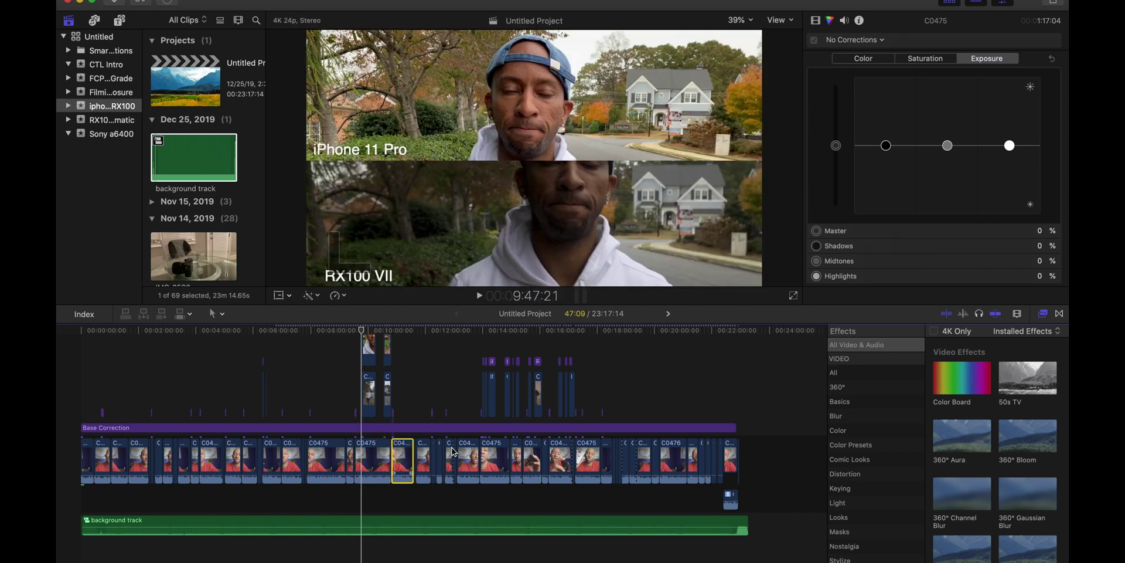
pyautogui.keyDown('shift'); pyautogui.click(734, 451); pyautogui.keyUp('shift')
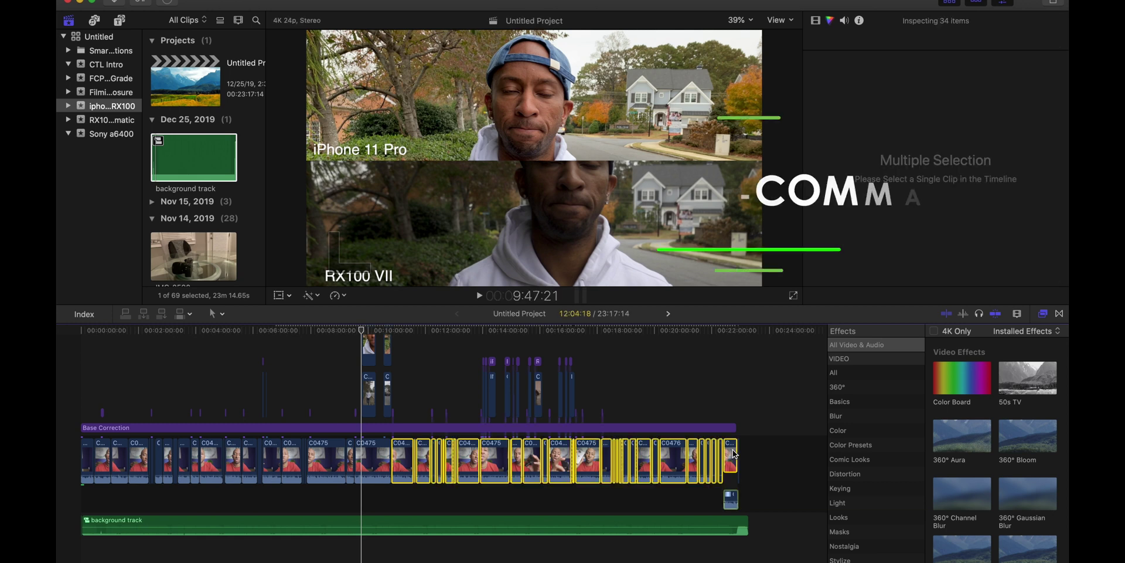
pyautogui.press('shift+cmd+v')
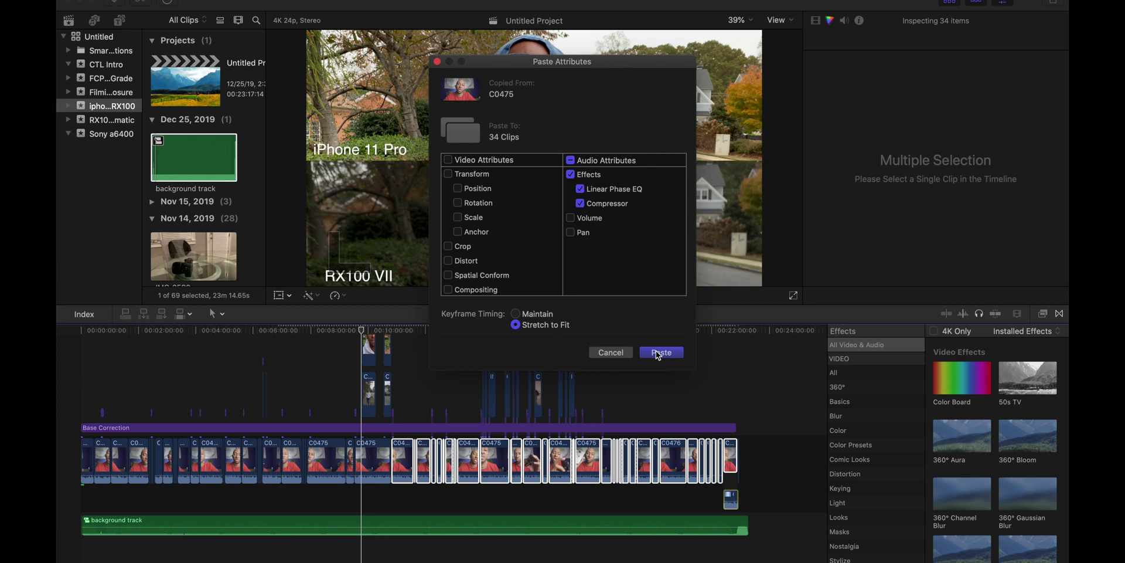
pyautogui.click(627, 353)
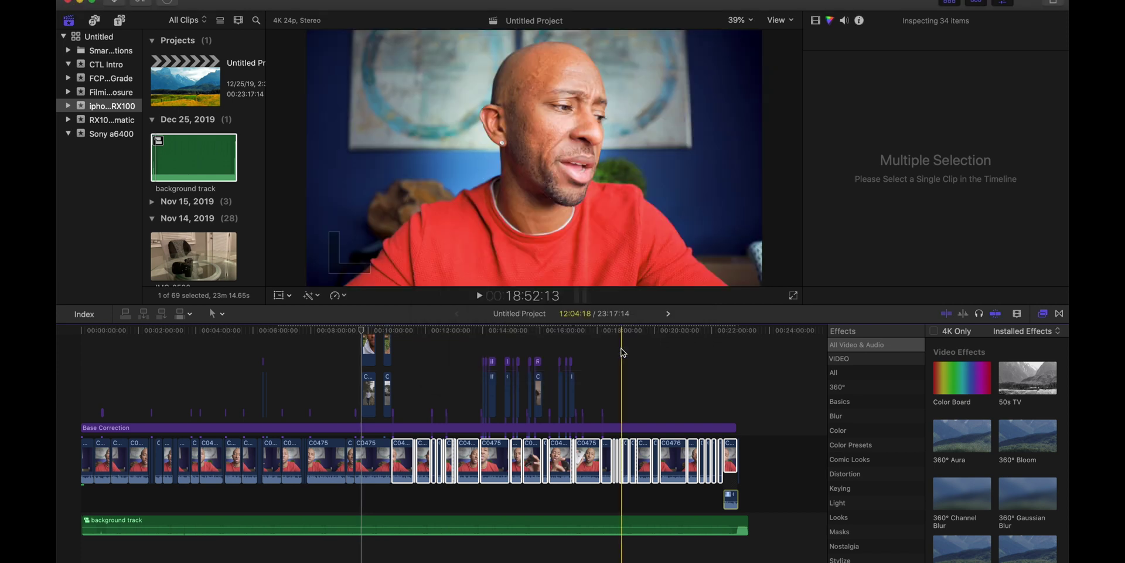